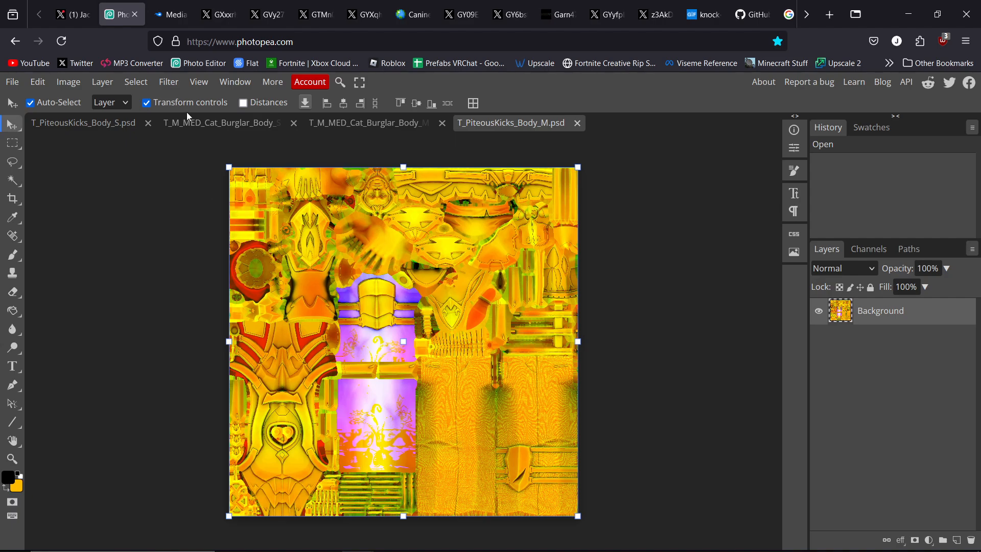
Look over the T_M_MED_Cat_Burglar_Body_S and T_PiteousKicks_Body_S textures and show the colour channels of T_PiteousKicks_Body_S
left_click(178, 123)
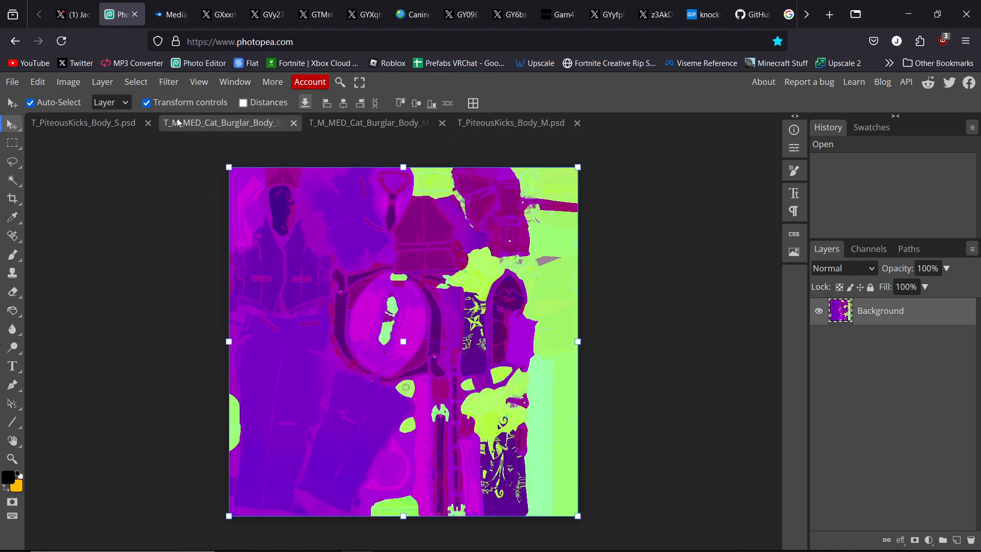
left_click(97, 122)
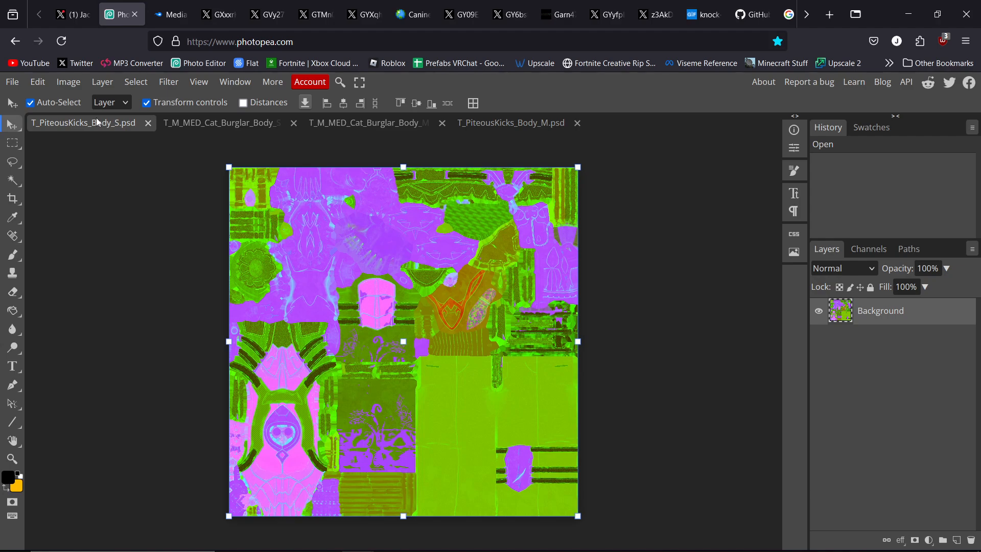
left_click(869, 250)
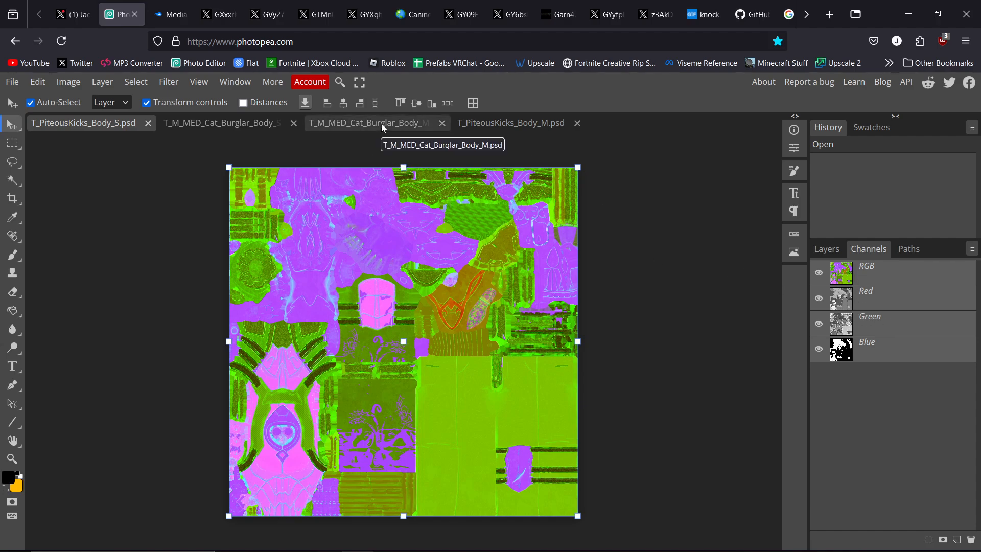
View the Red, Green and Blue channels of T_M_MED_Cat_Burglar_Body_S individually, ending on the Blue channel
left_click(262, 123)
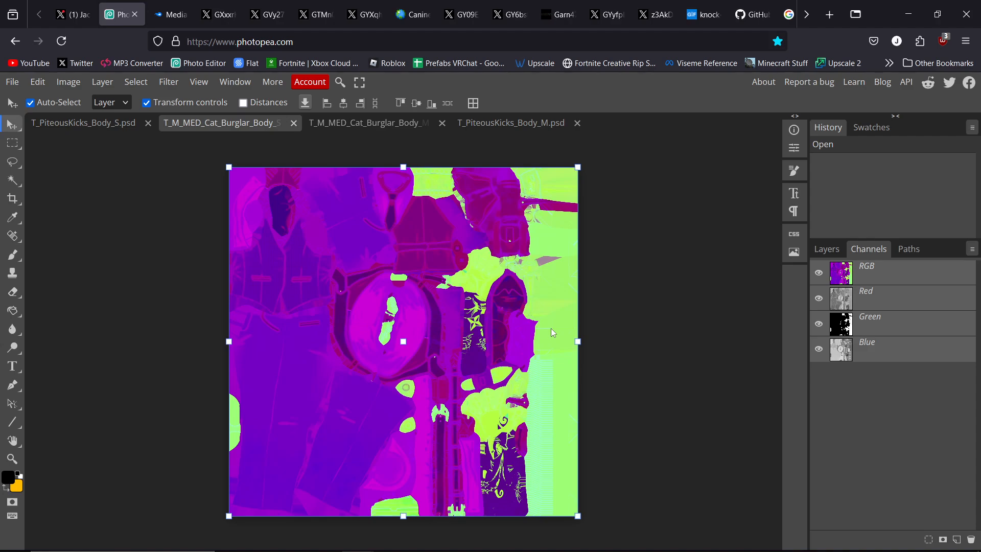
left_click(880, 304)
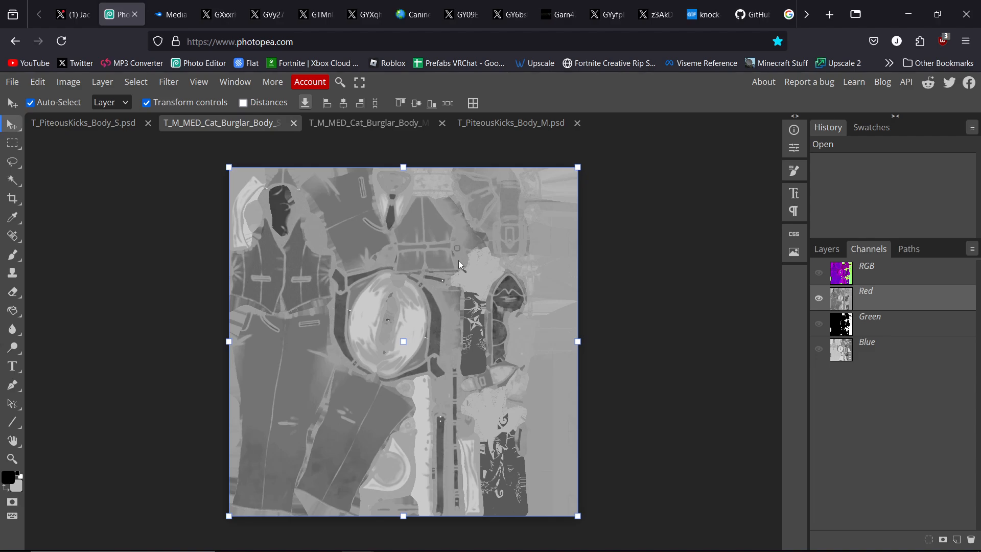
left_click(840, 325)
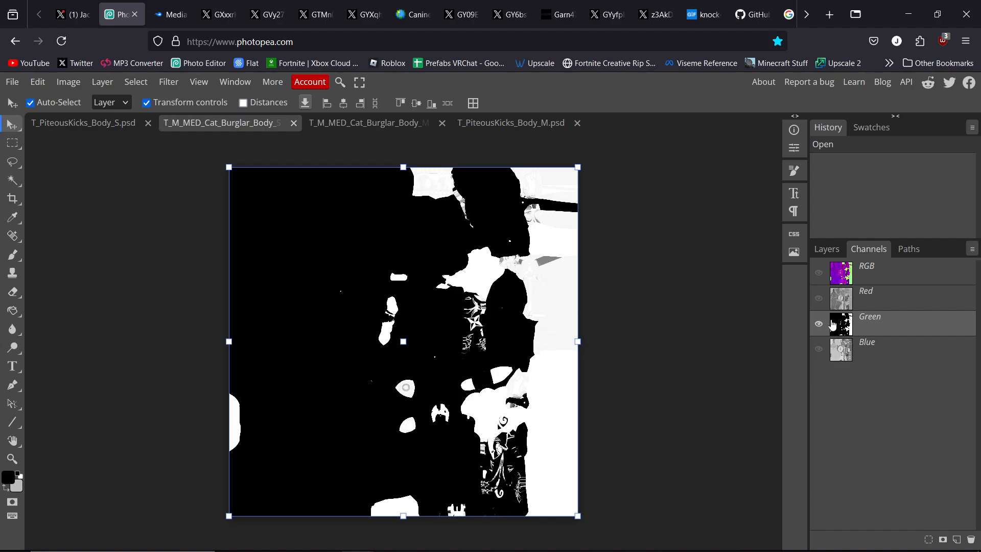
left_click(881, 349)
left_click(877, 329)
left_click(876, 358)
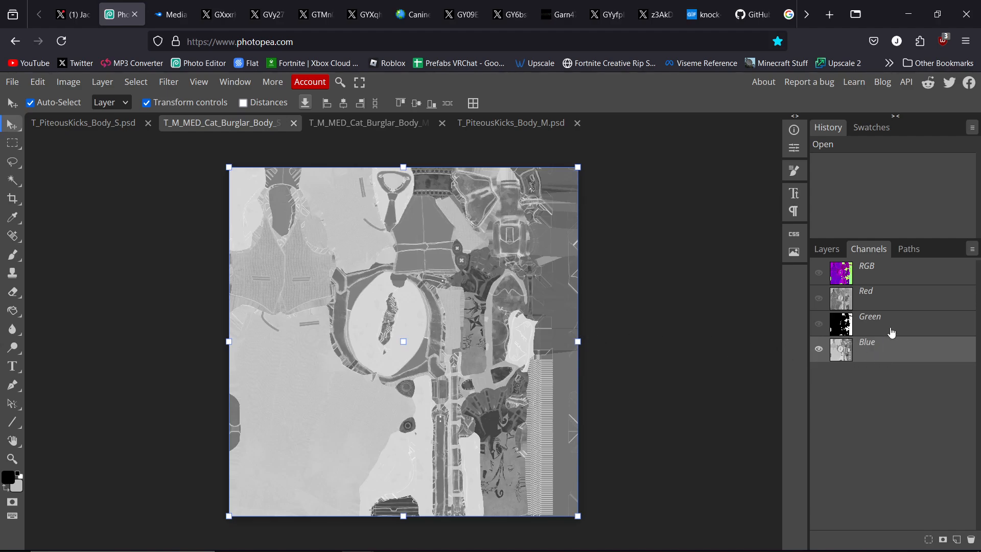
View the Blue and Green channels of T_PiteousKicks_Body_S individually for comparison
left_click(94, 123)
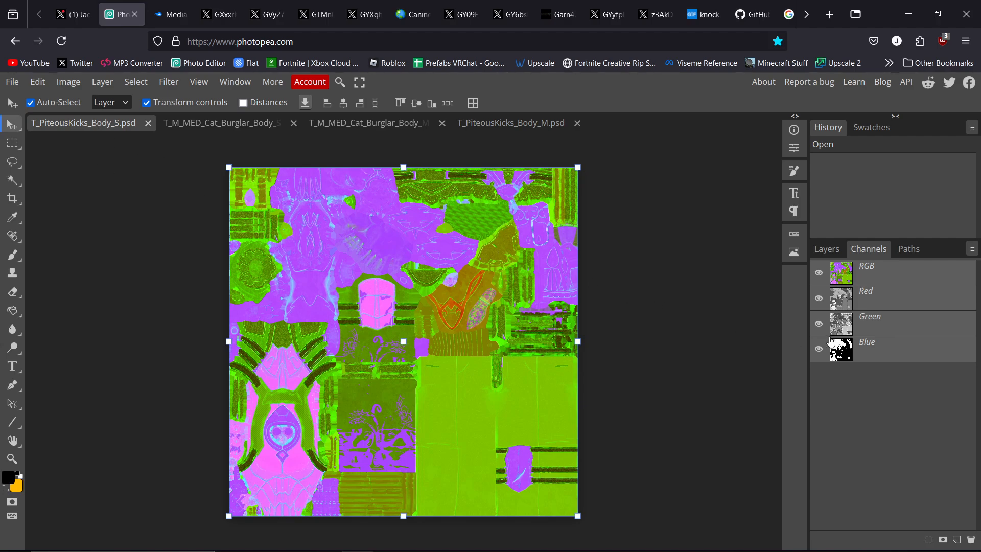
left_click(877, 350)
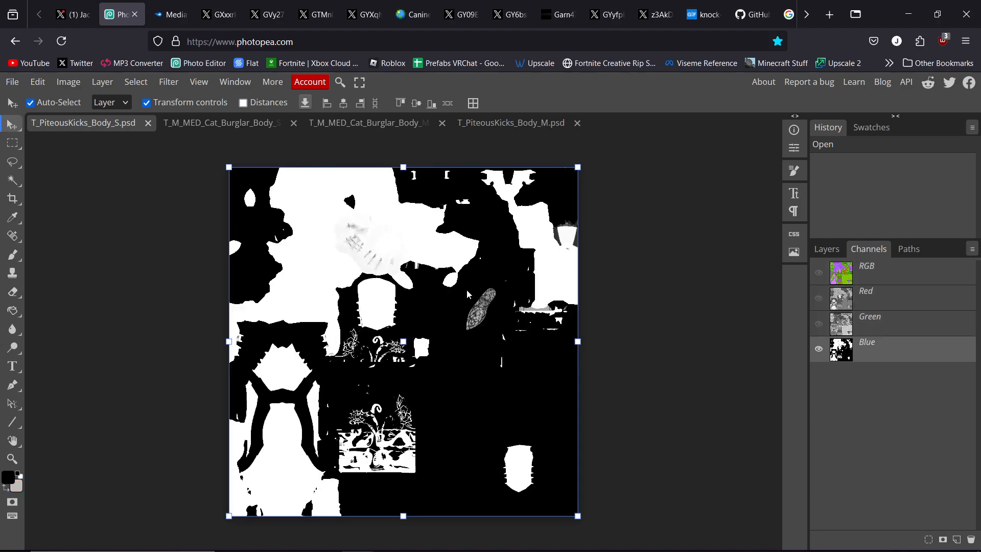
left_click(871, 327)
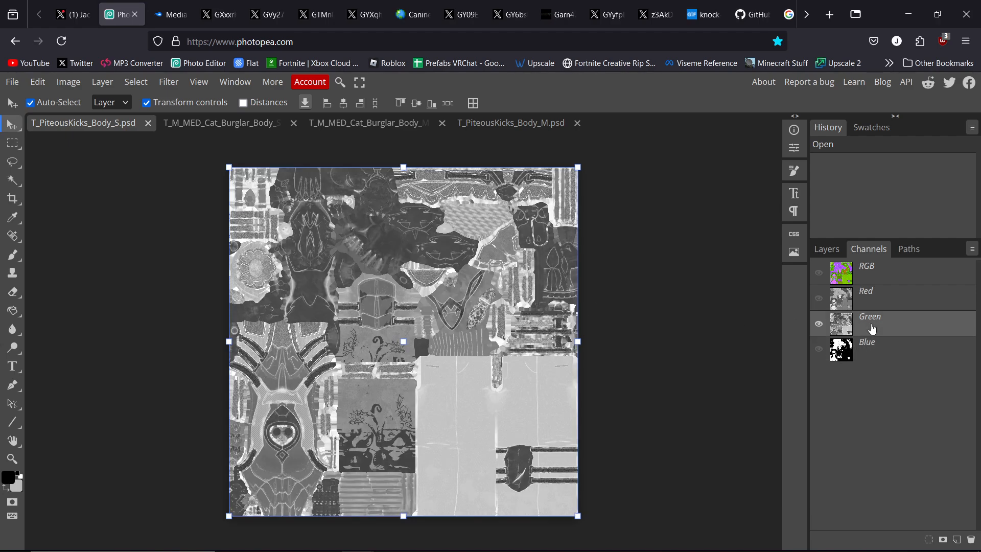
Return to T_M_MED_Cat_Burglar_Body_S and inspect its Blue channel up close
left_click(235, 125)
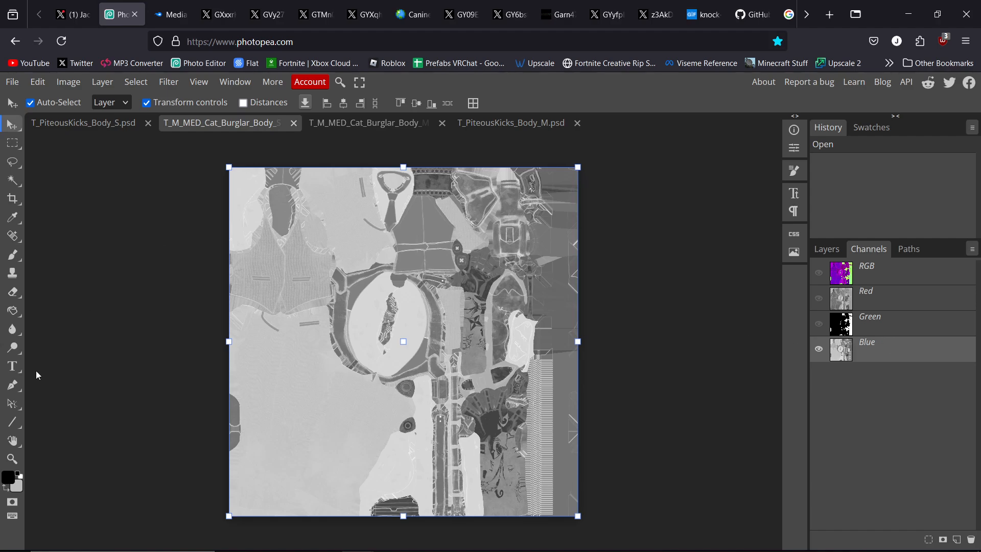
left_click(12, 459)
left_click(556, 305)
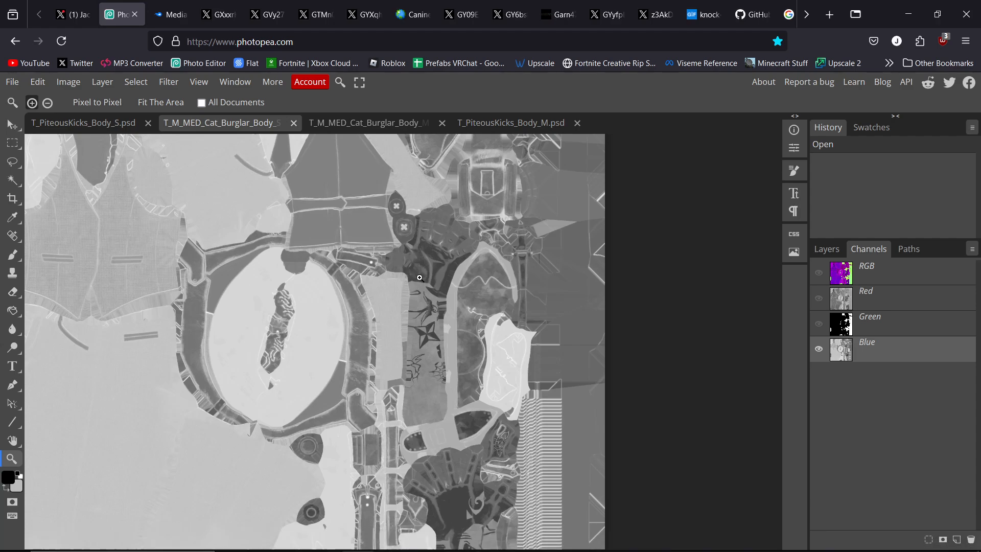
left_click(442, 279)
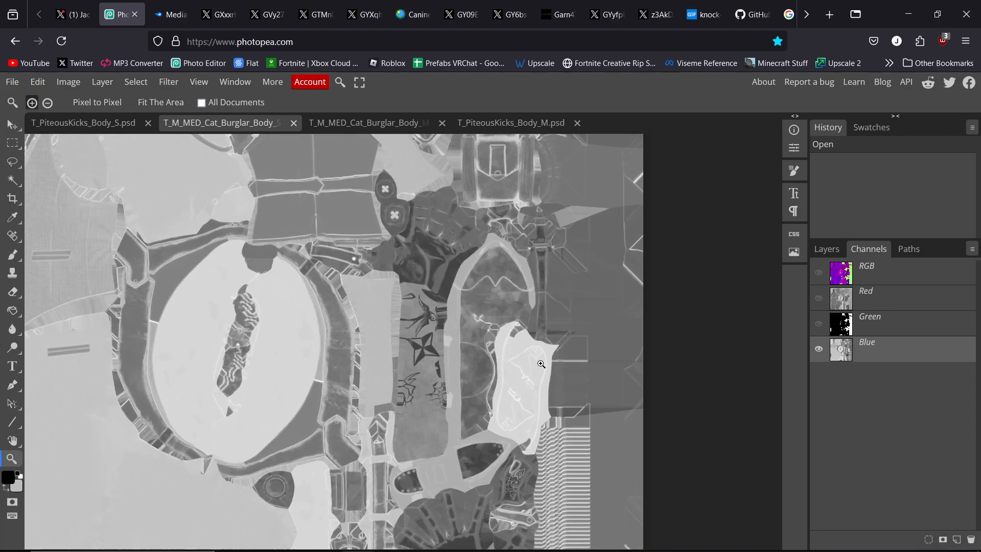
scroll(480, 307, "down", 5)
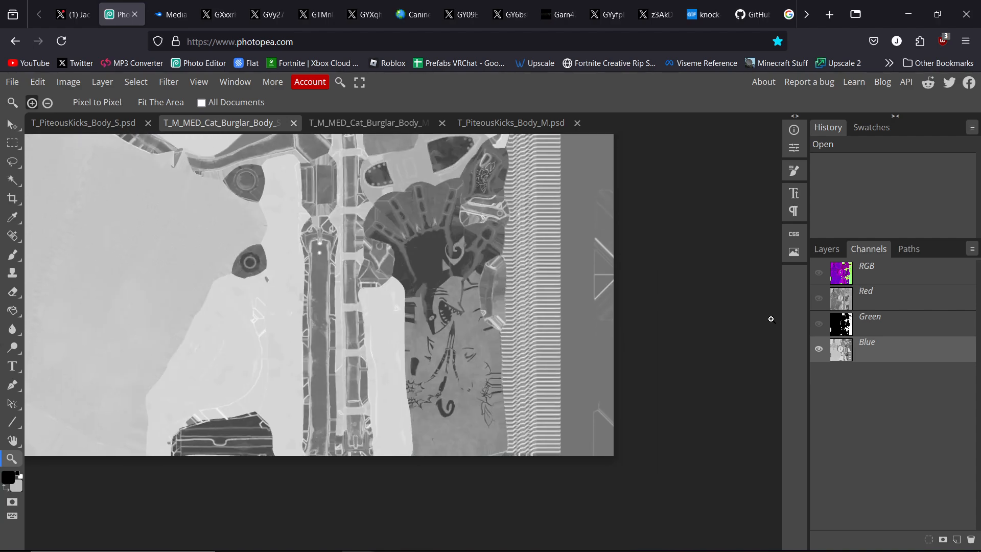
Compare the Green and Blue channels of the Cat Burglar texture around the hand and tattooed arm
left_click(848, 323)
scroll(471, 245, "down", 1)
left_click(472, 245)
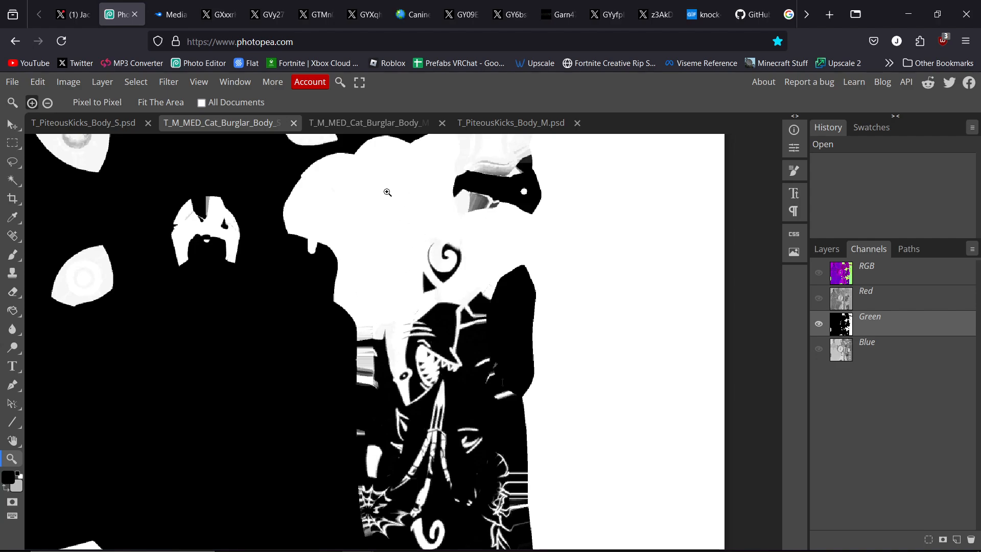
left_click(864, 357)
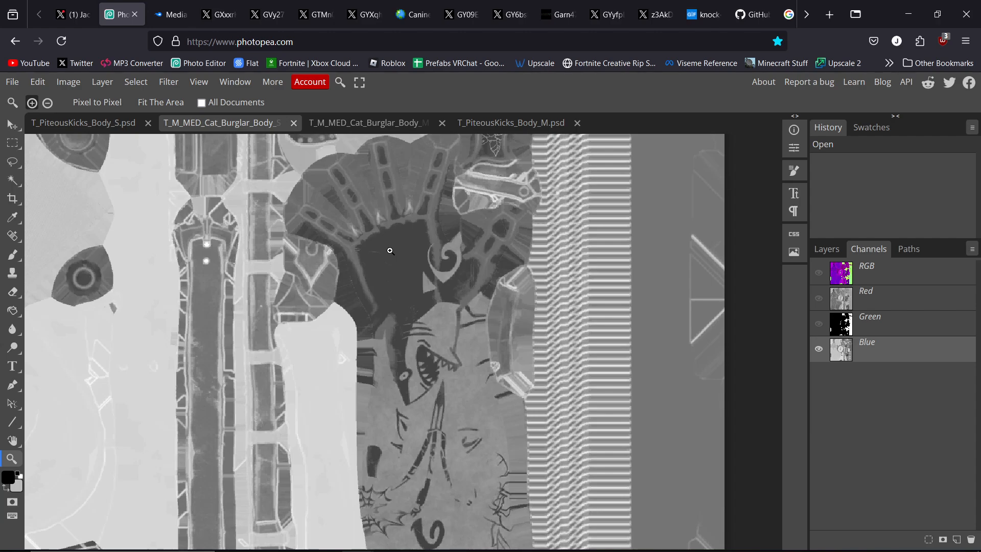
scroll(389, 251, "down", 5)
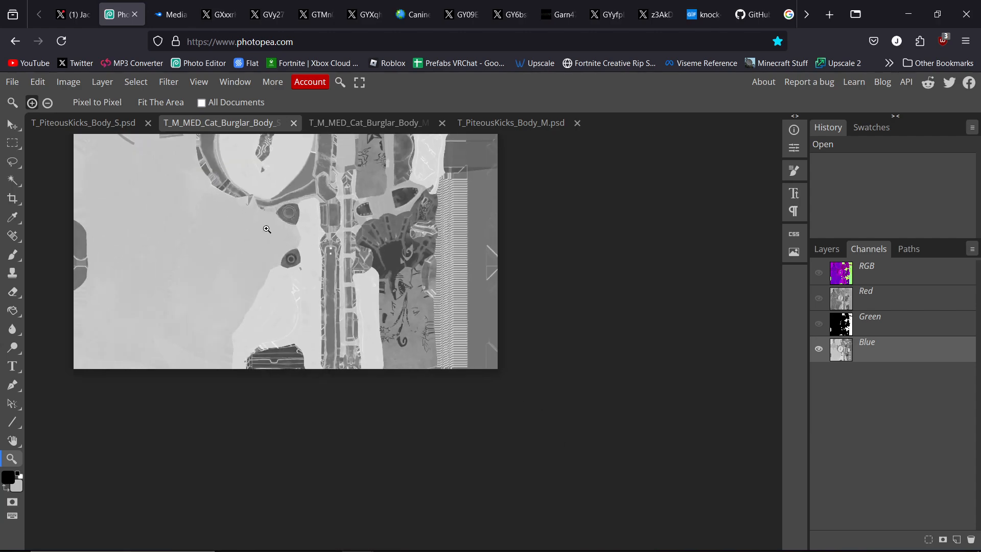
Examine the vest, the large light oval, the straps and the hand in the Cat Burglar texture's Blue channel
left_click_drag(267, 228, 348, 381)
left_click_drag(254, 234, 425, 326)
scroll(426, 328, "up", 6)
scroll(426, 328, "up", 2)
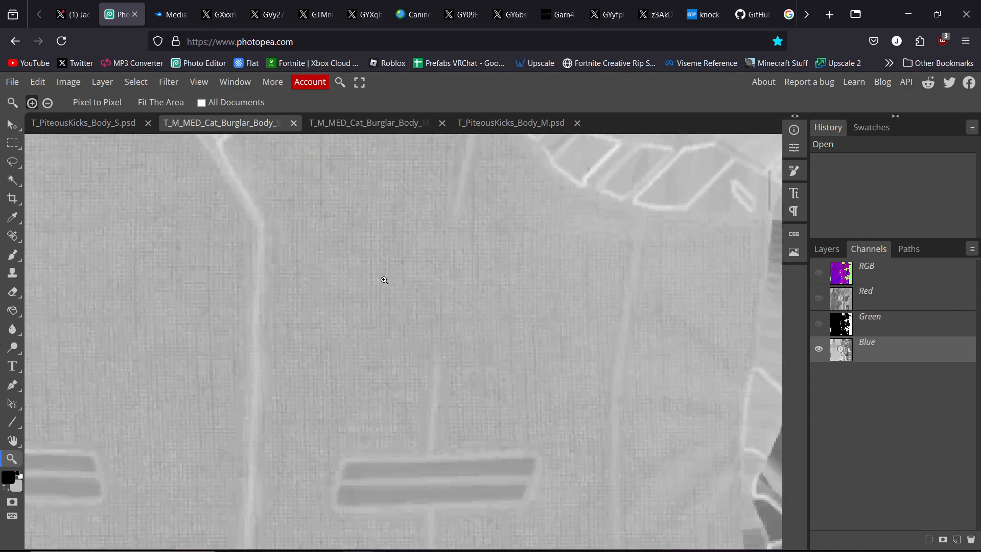
scroll(501, 296, "down", 5)
left_click_drag(622, 320, 381, 190)
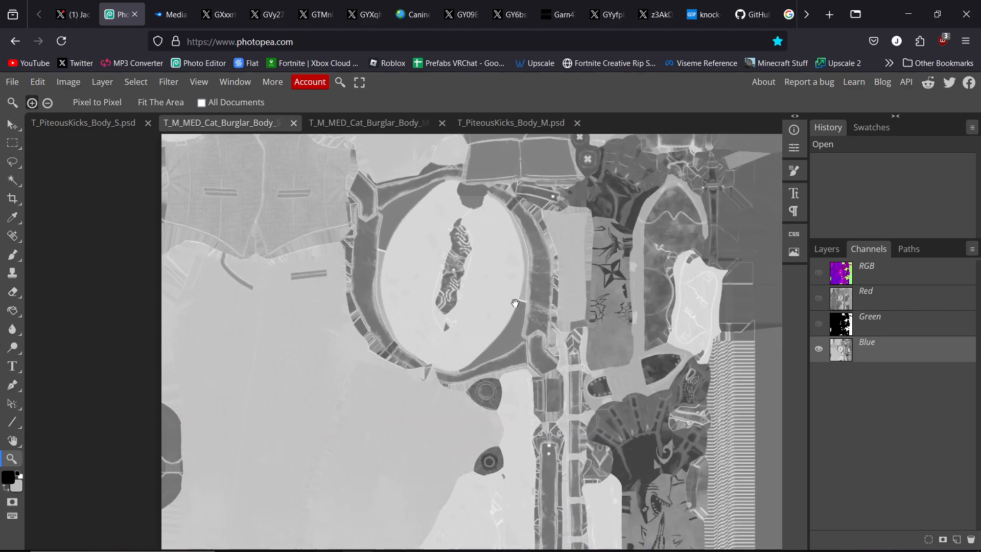
left_click_drag(515, 303, 382, 219)
left_click_drag(358, 160, 390, 252)
scroll(390, 253, "up", 5)
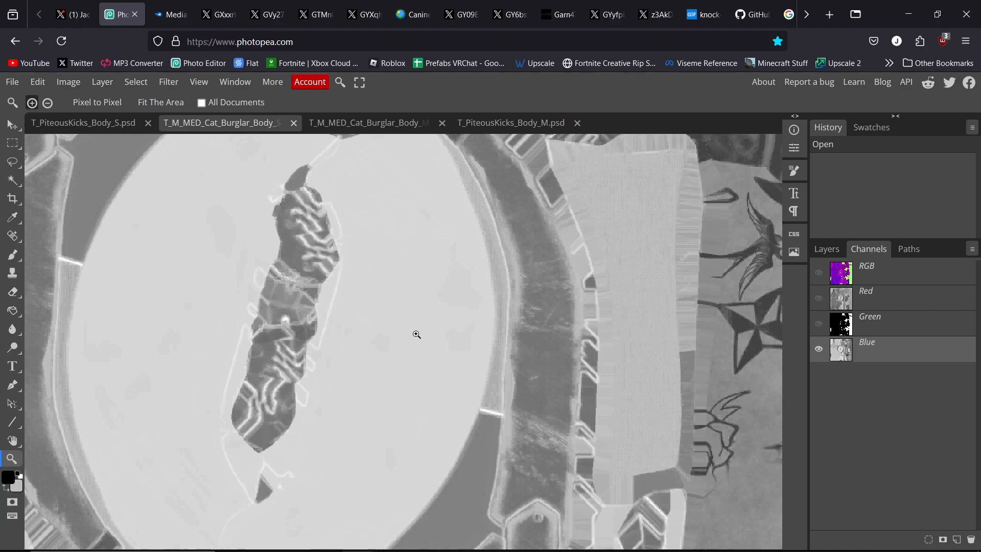
scroll(473, 308, "down", 4)
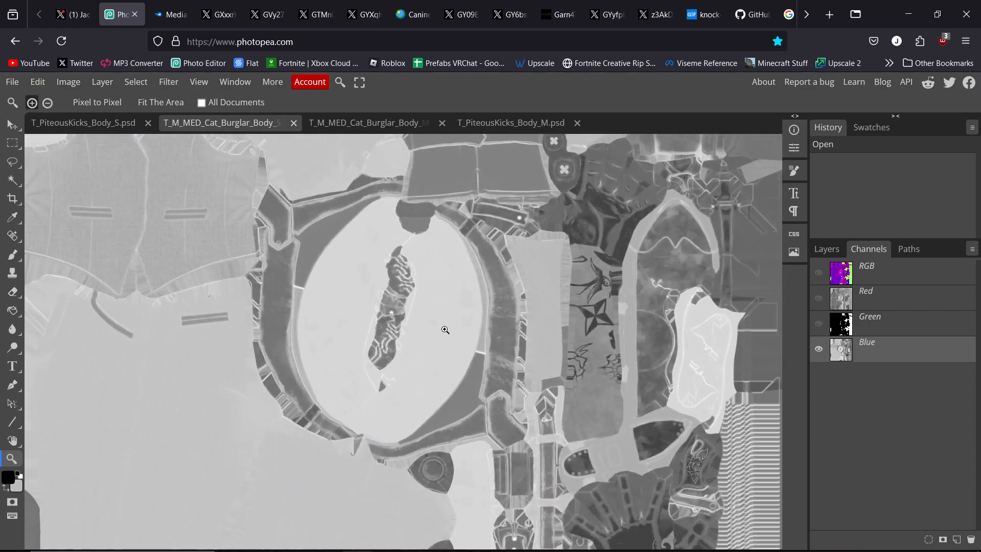
left_click_drag(550, 340, 339, 271)
left_click_drag(501, 380, 505, 309)
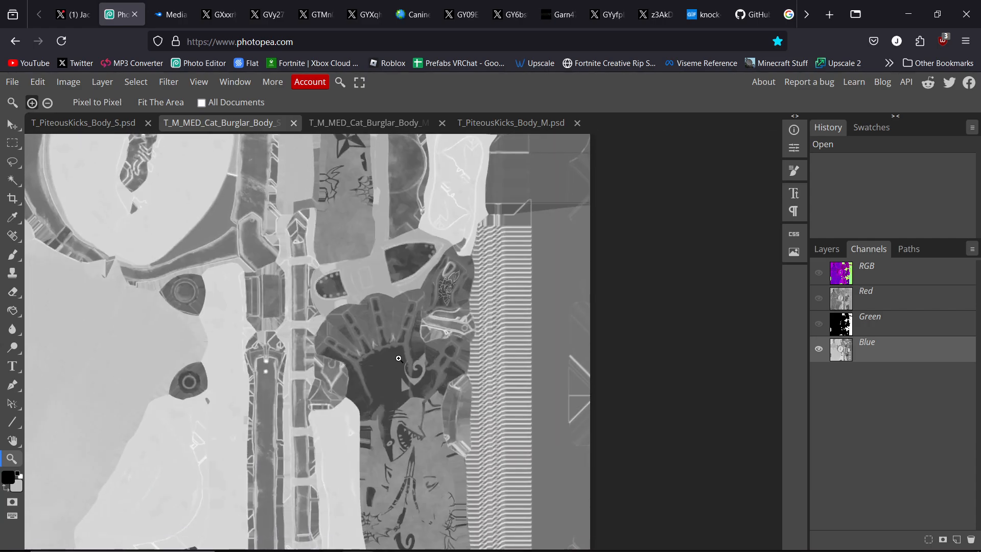
scroll(400, 377, "up", 3)
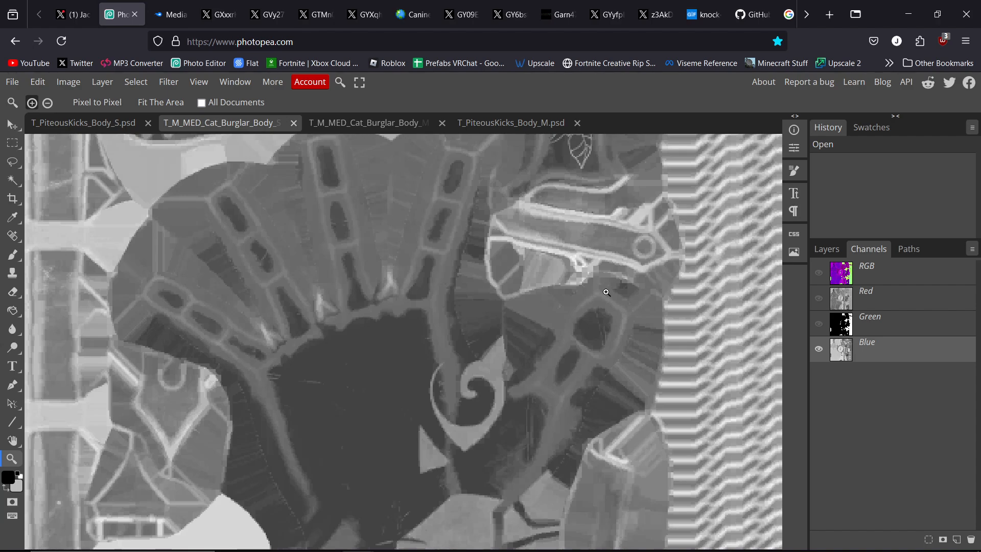
Examine the dark torso area of T_PiteousKicks_Body_S in the Green channel and compare it with the Blue channel
left_click(91, 121)
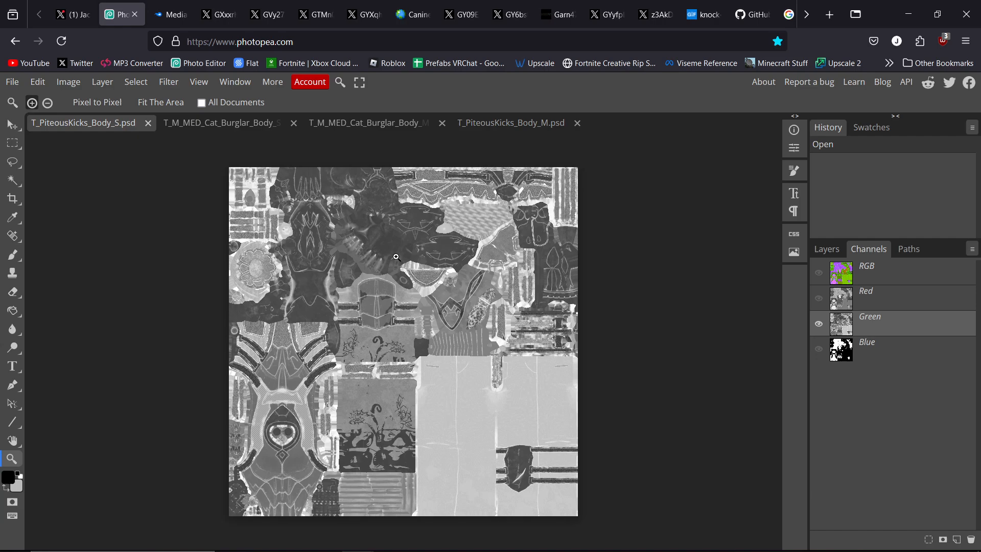
scroll(416, 257, "up", 2)
scroll(417, 258, "up", 1)
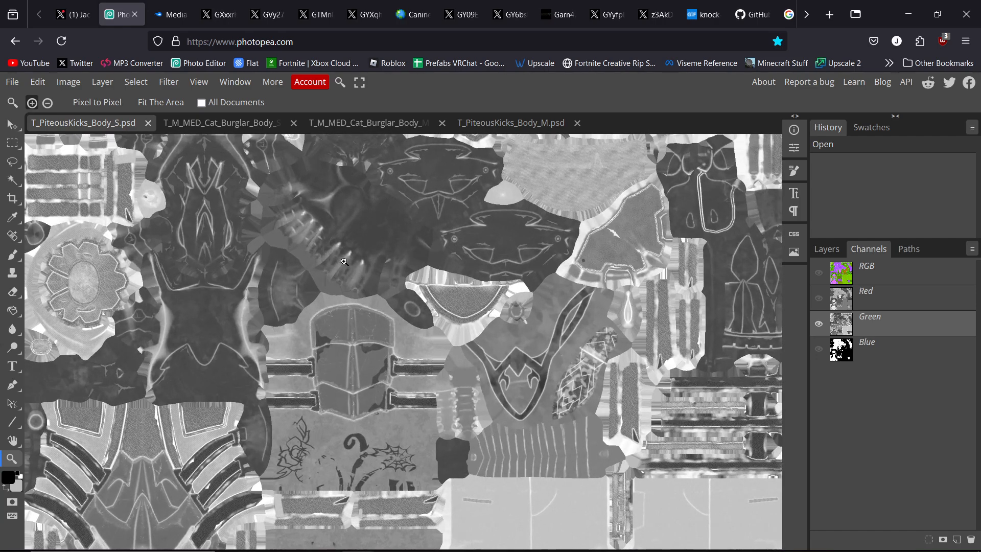
left_click_drag(179, 276, 368, 235)
scroll(389, 322, "up", 4)
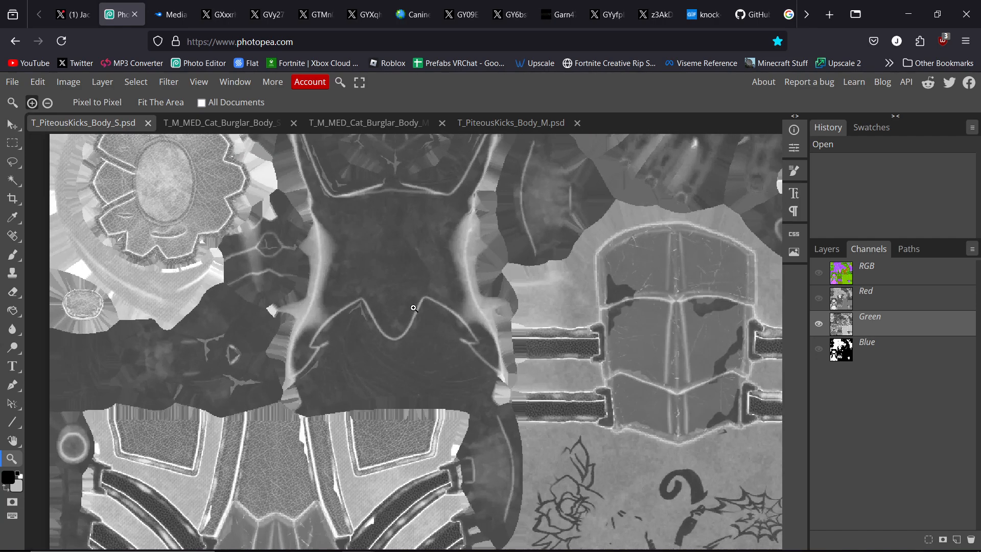
scroll(388, 322, "down", 5)
scroll(409, 323, "up", 3)
scroll(410, 323, "up", 4)
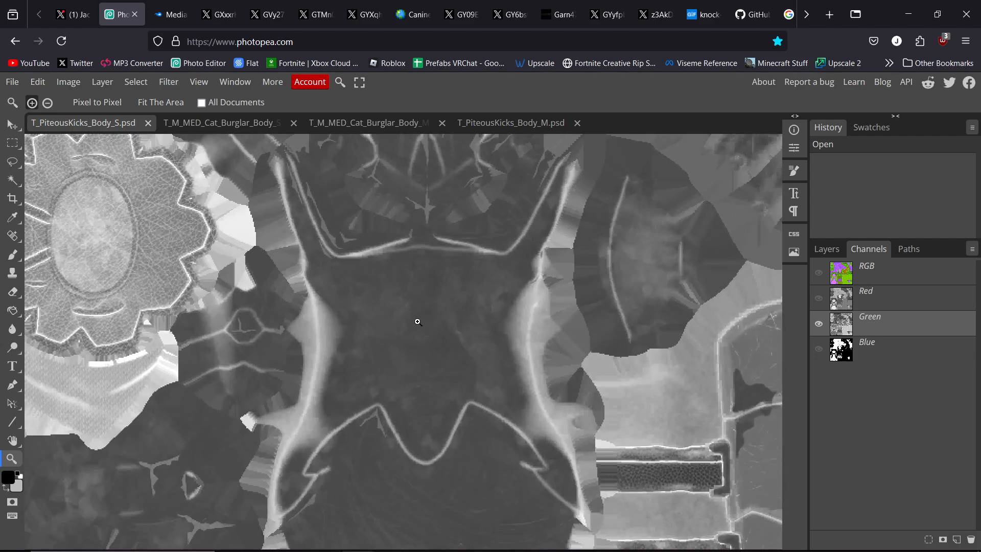
scroll(442, 286, "up", 3)
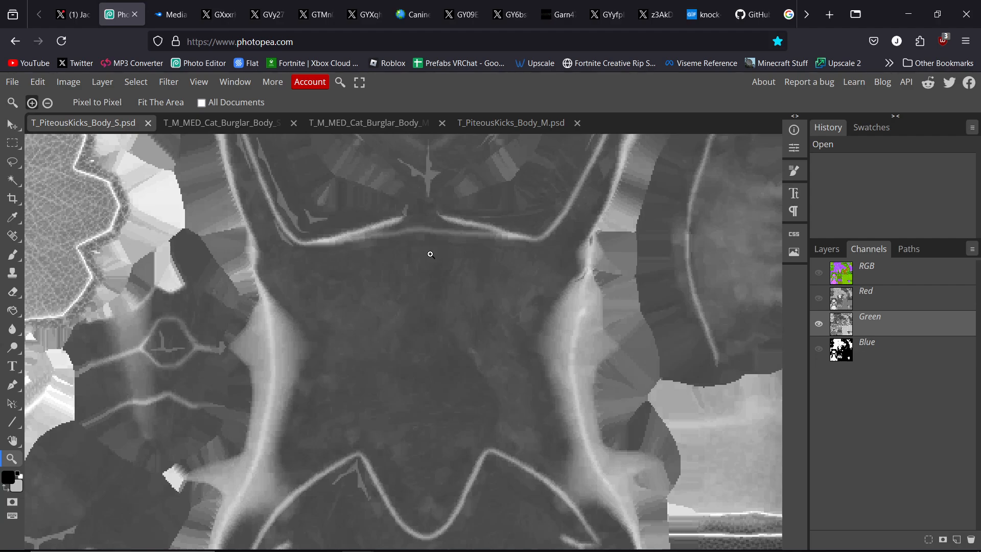
left_click(909, 353)
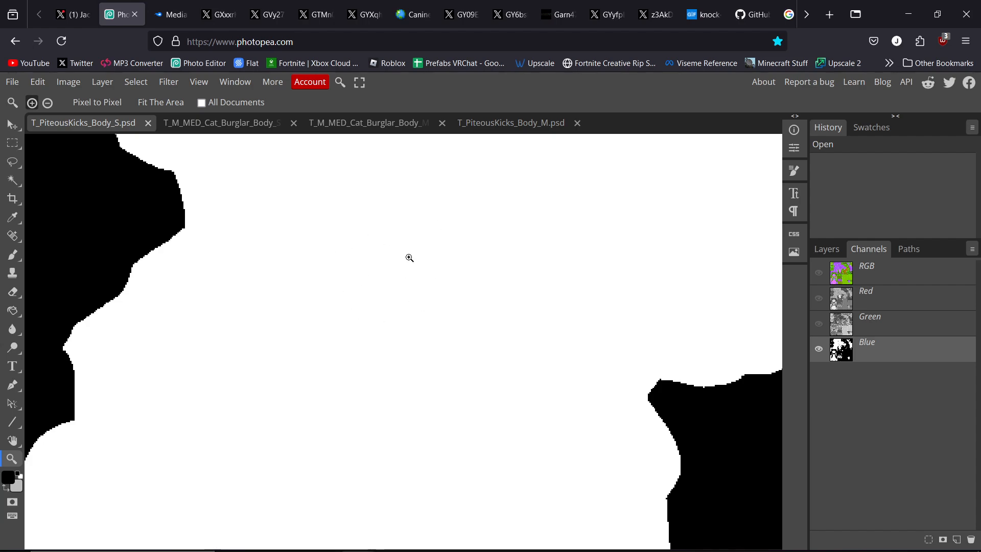
Examine the Red channel of T_M_MED_Cat_Burglar_Body_S across the hand, oval and clothing areas
left_click(252, 125)
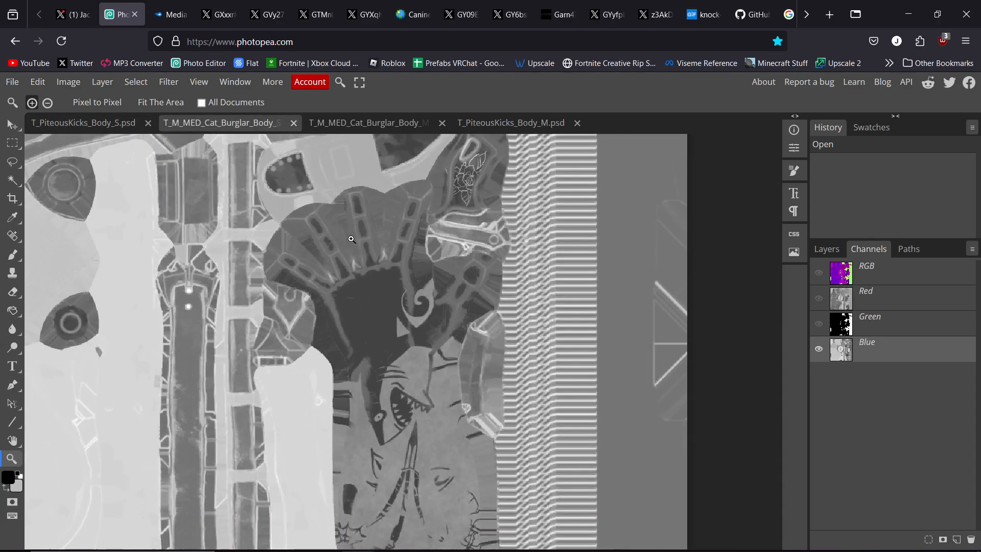
scroll(399, 219, "up", 2)
left_click(897, 307)
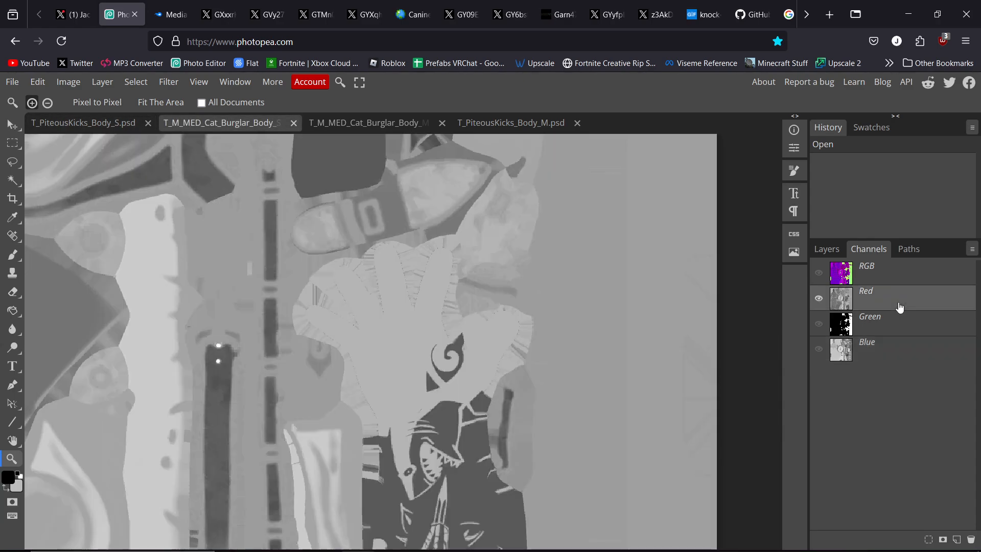
scroll(413, 308, "down", 4)
left_click_drag(323, 267, 427, 388)
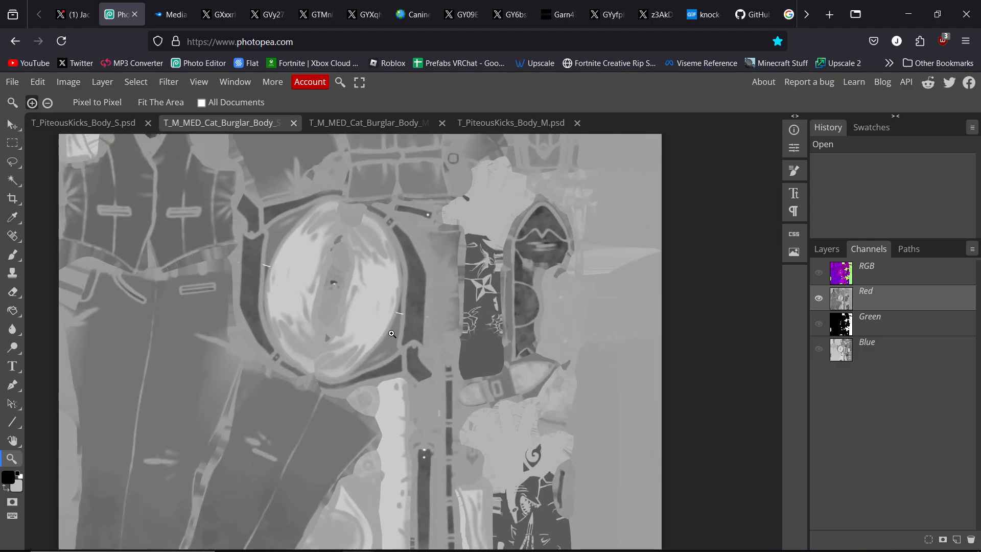
scroll(300, 239, "down", 2)
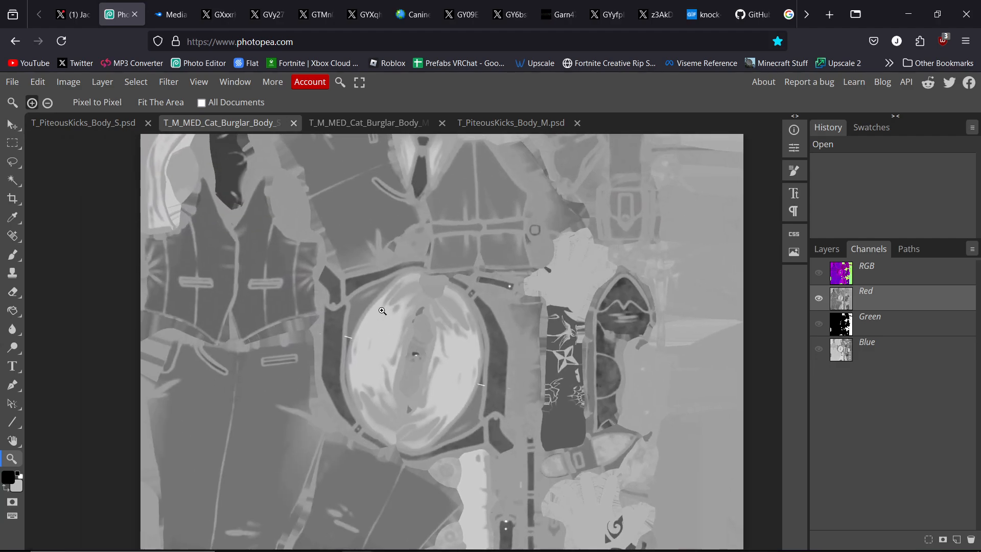
Examine the Red channel of T_PiteousKicks_Body_S, both at the torso and across the whole texture
left_click(130, 125)
left_click(843, 295)
scroll(561, 221, "up", 3)
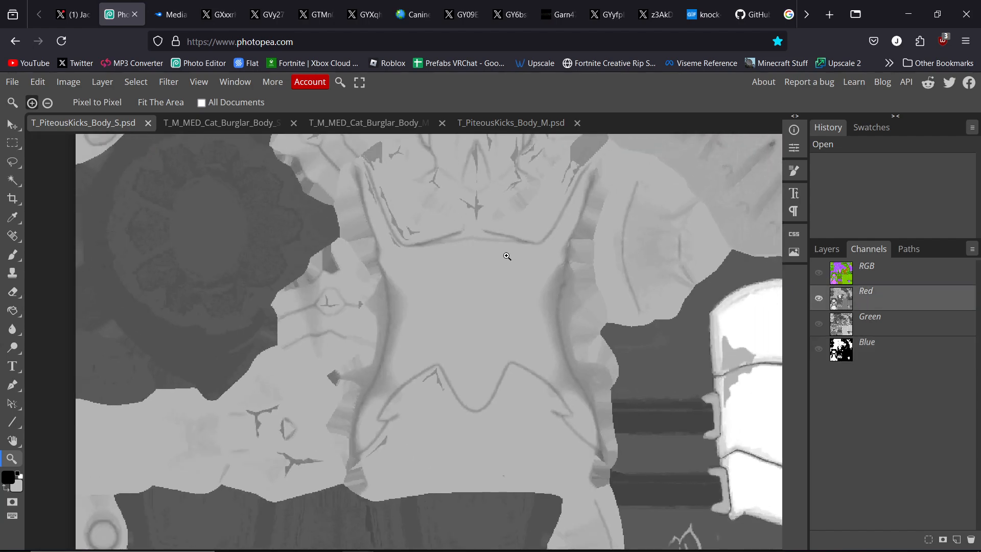
scroll(561, 220, "down", 3)
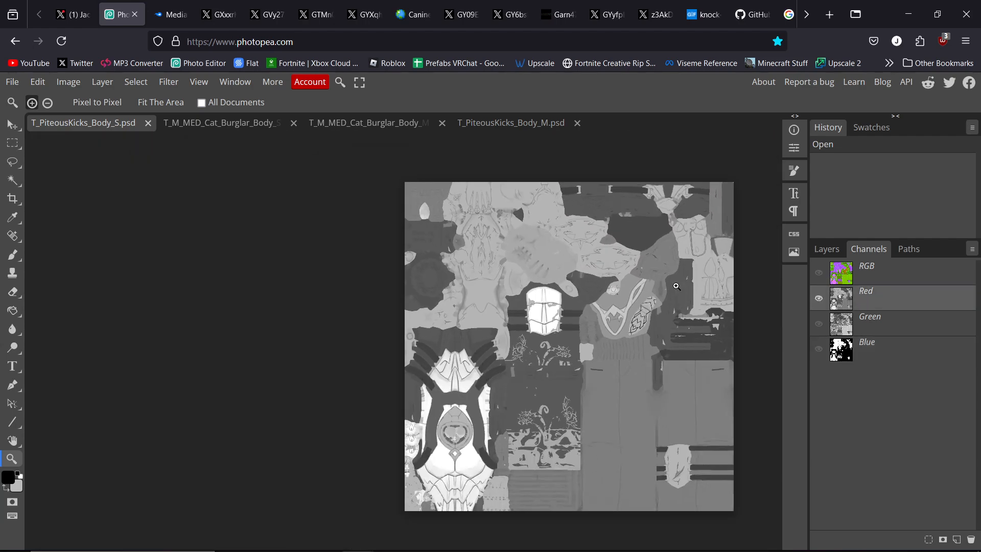
Compare the Green and Blue channels of T_M_MED_Cat_Burglar_Body_S and look over its full RGB composite
left_click(279, 127)
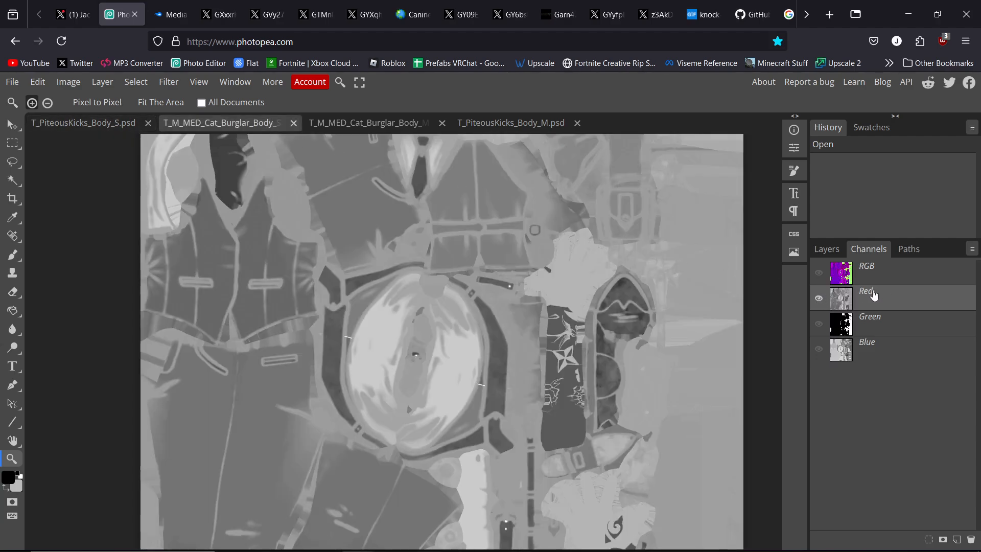
left_click(880, 329)
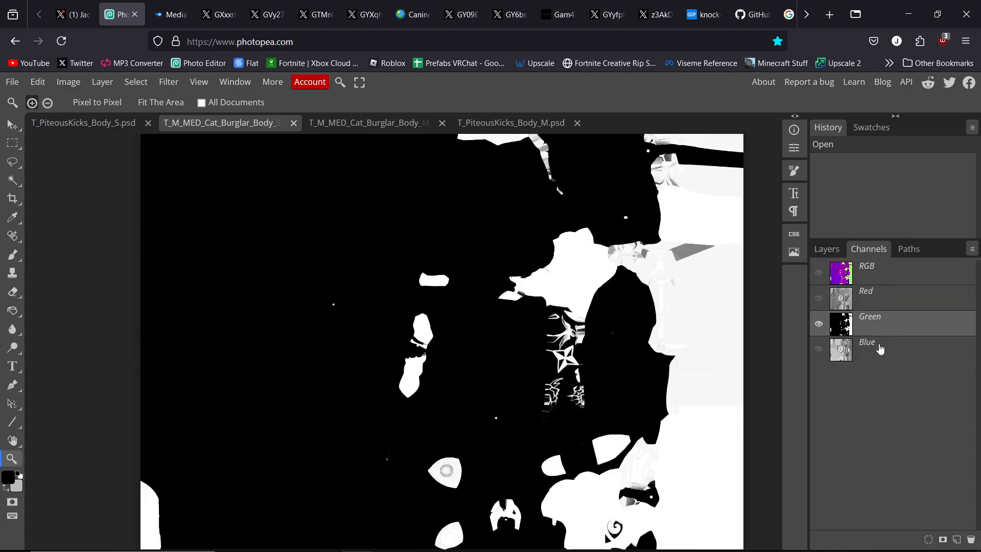
left_click(880, 348)
left_click(881, 328)
left_click(880, 350)
left_click(881, 328)
key("ctrl+2")
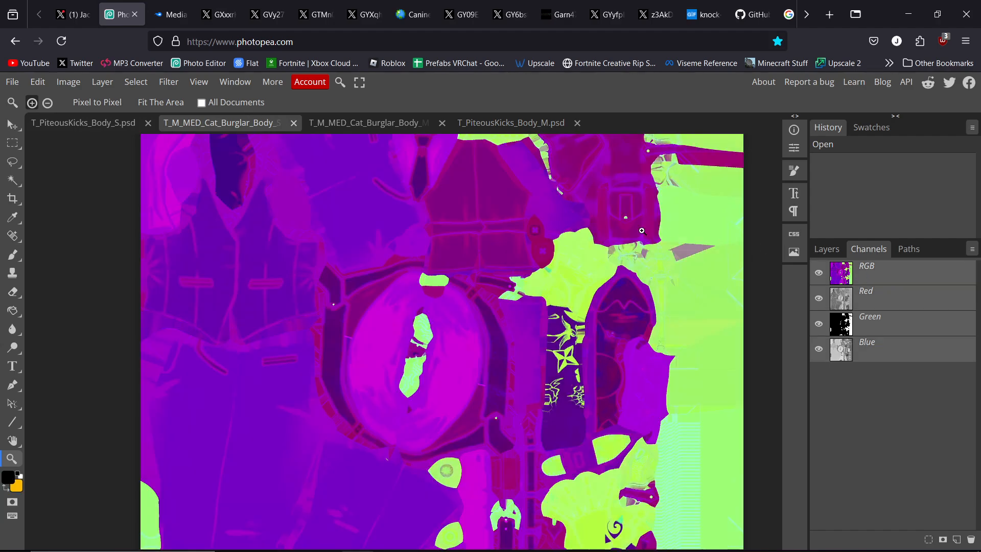
scroll(582, 223, "down", 2)
left_click_drag(616, 194, 576, 233)
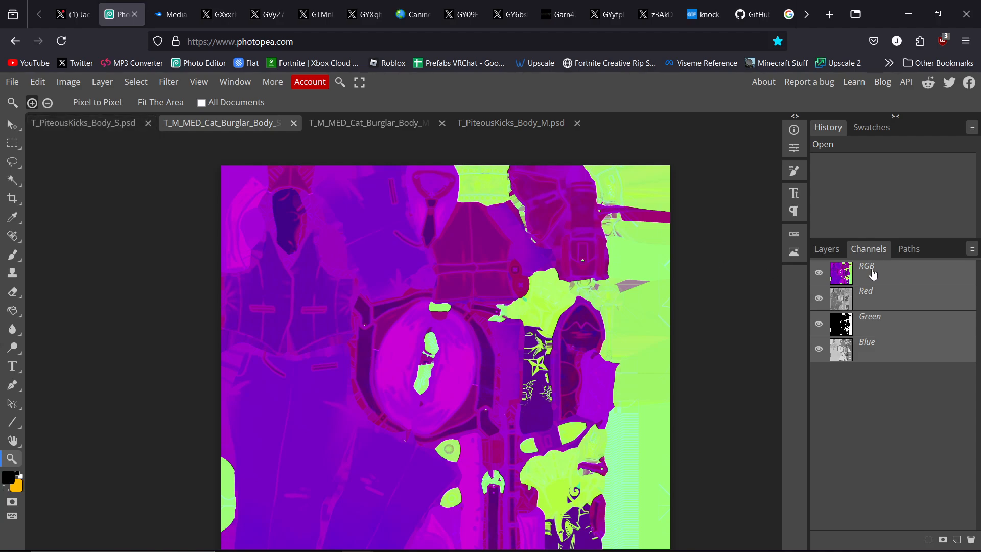
Replace the Red channel of T_M_MED_Cat_Burglar_Body_S with a copy of its entire Green channel
left_click(884, 322)
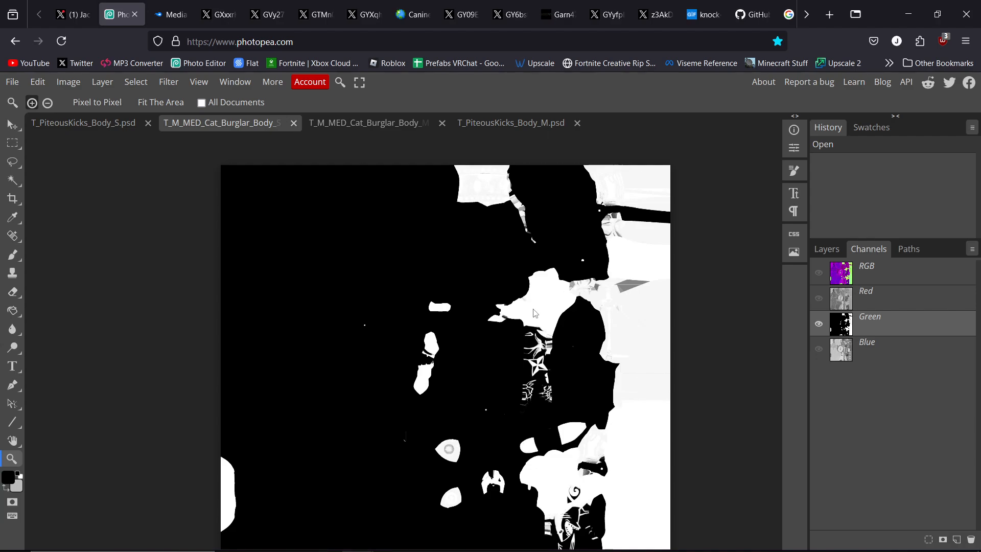
key("ctrl+a")
scroll(536, 312, "down", 1)
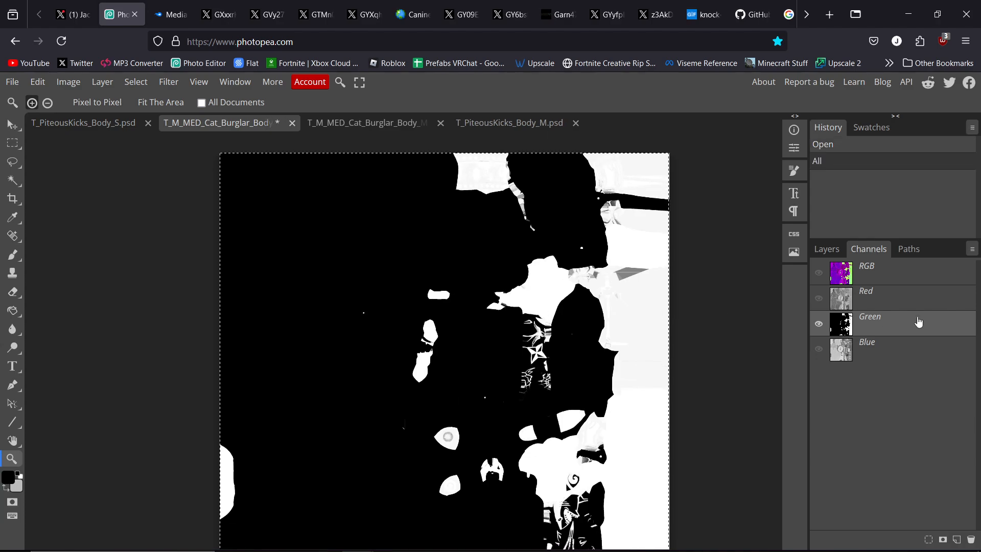
left_click(913, 296)
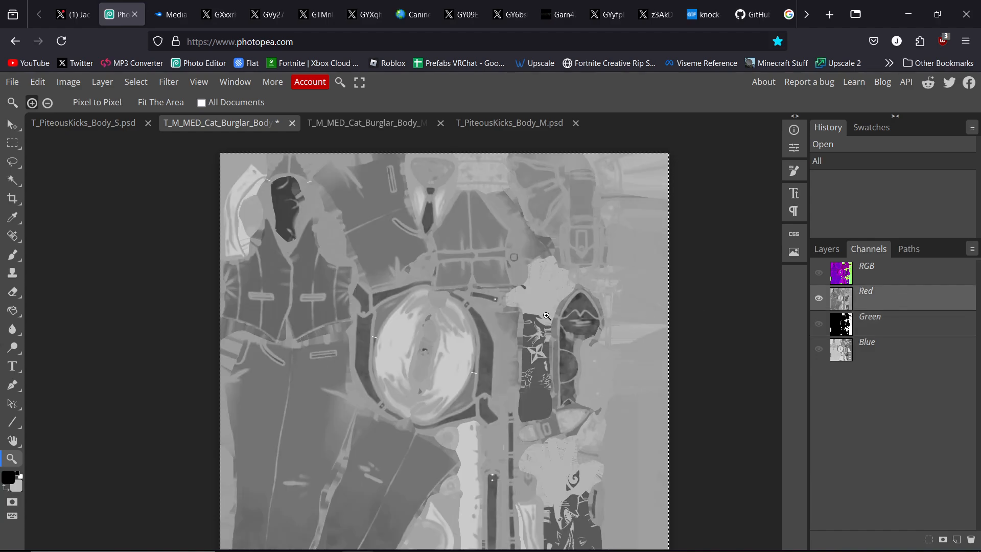
key("ctrl+v")
left_click(861, 275)
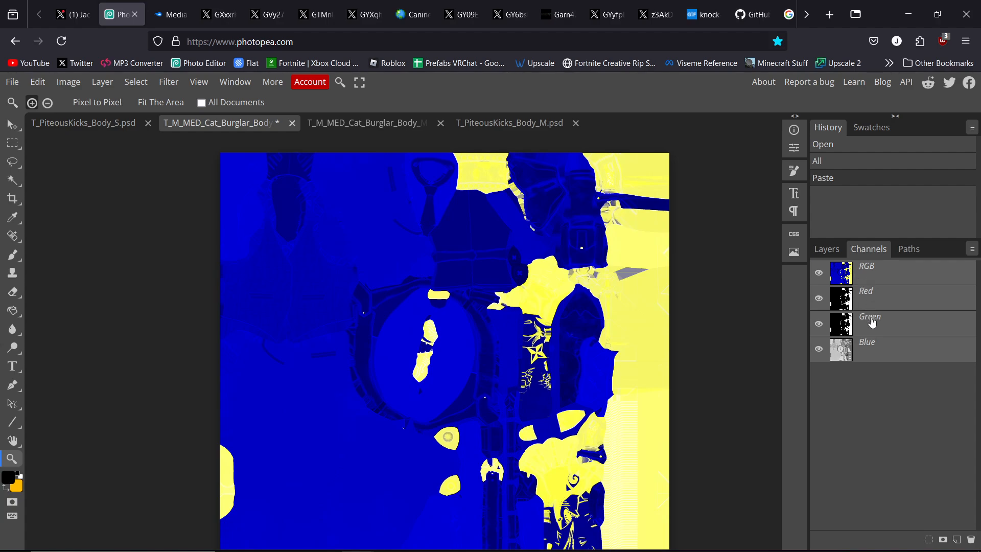
Copy the entire Blue channel into a new alpha channel and invert that alpha channel
left_click(873, 339)
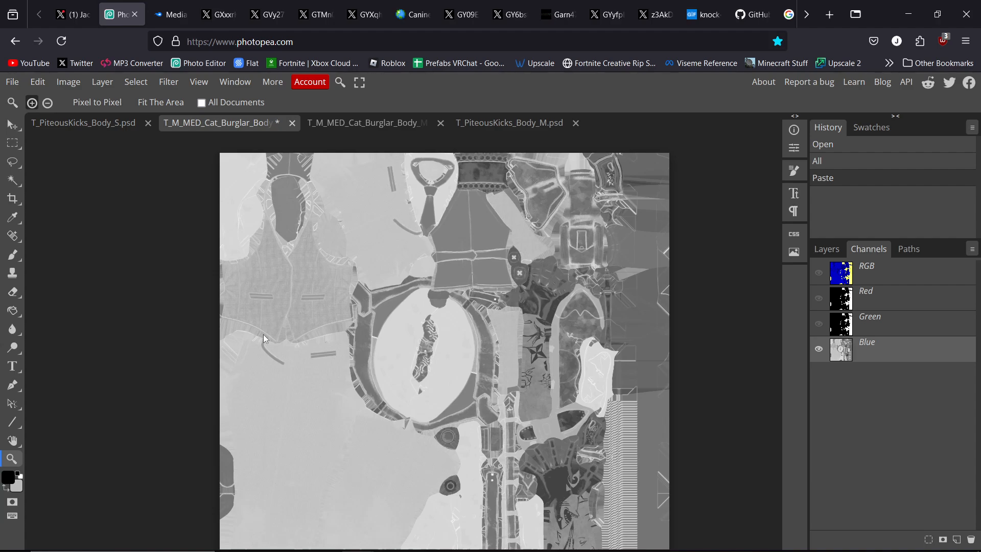
key("ctrl+a")
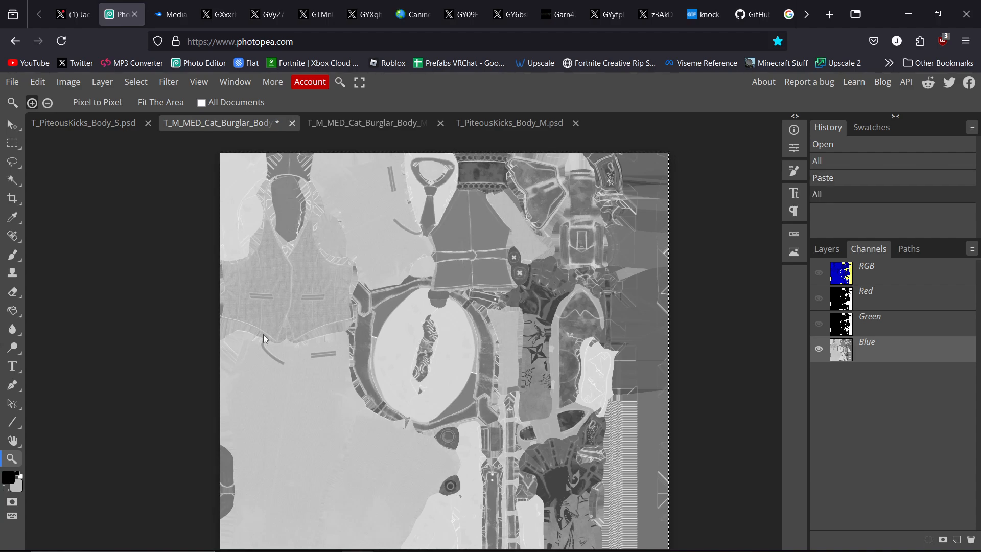
left_click(957, 539)
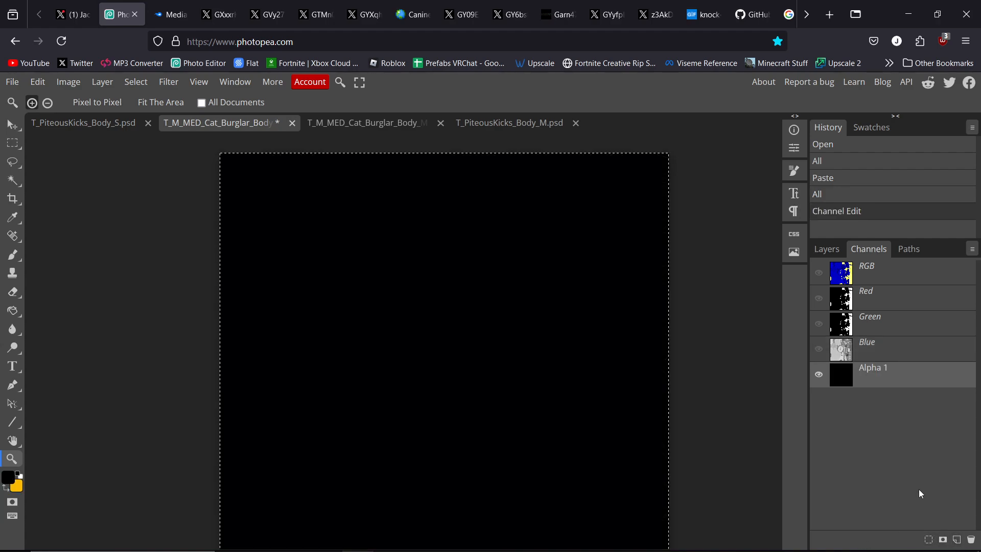
key("ctrl+v")
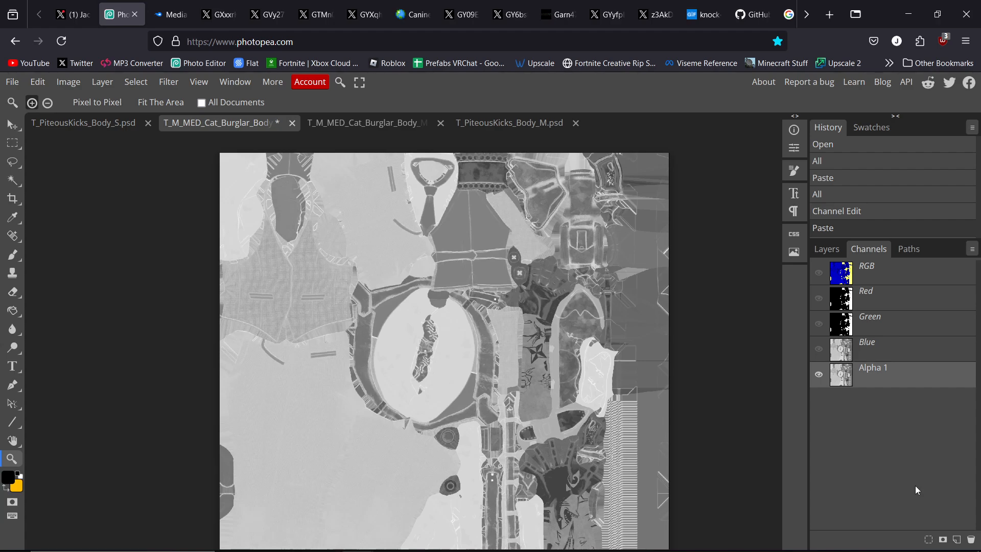
key("ctrl+i")
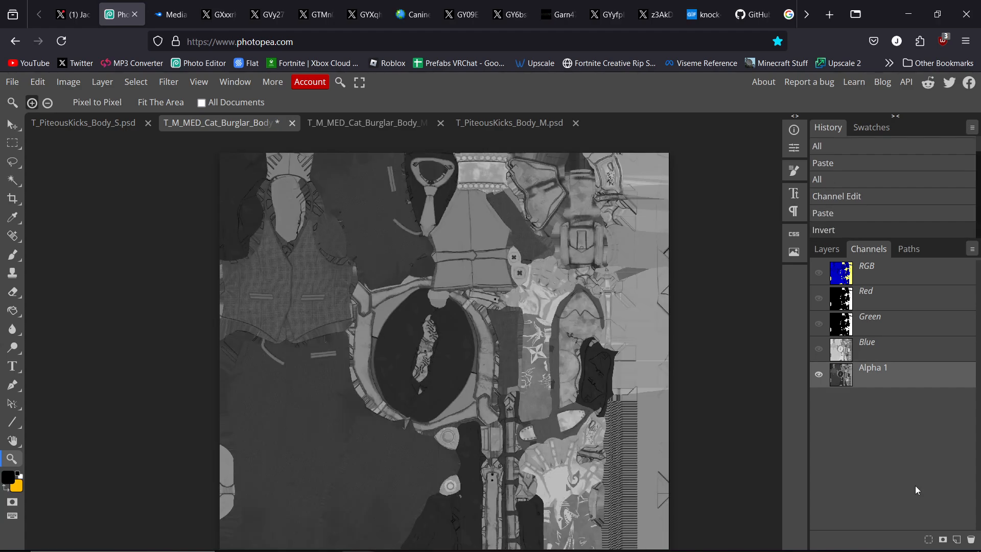
Examine the Red, Green and Blue channels of the Cat Burglar body M texture one by one
left_click(395, 120)
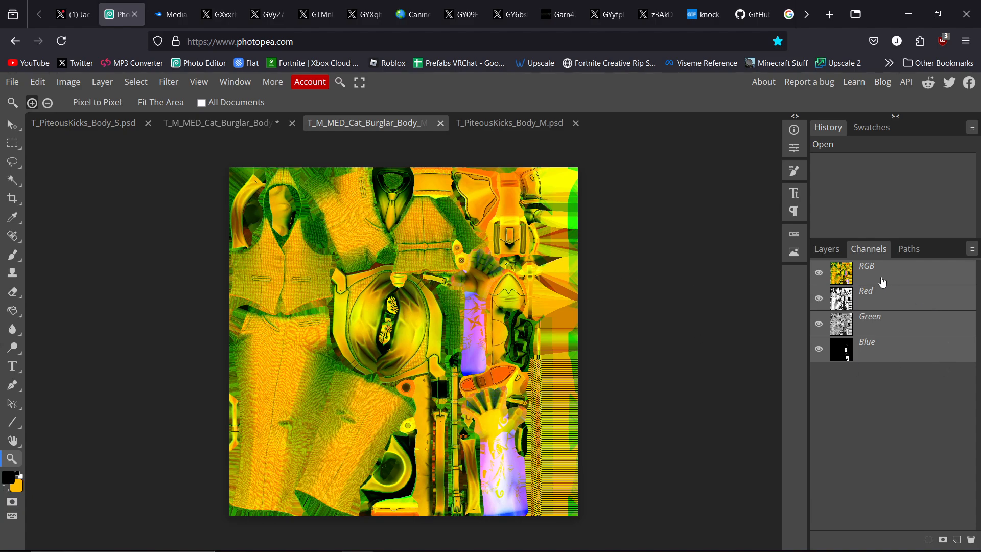
left_click(865, 299)
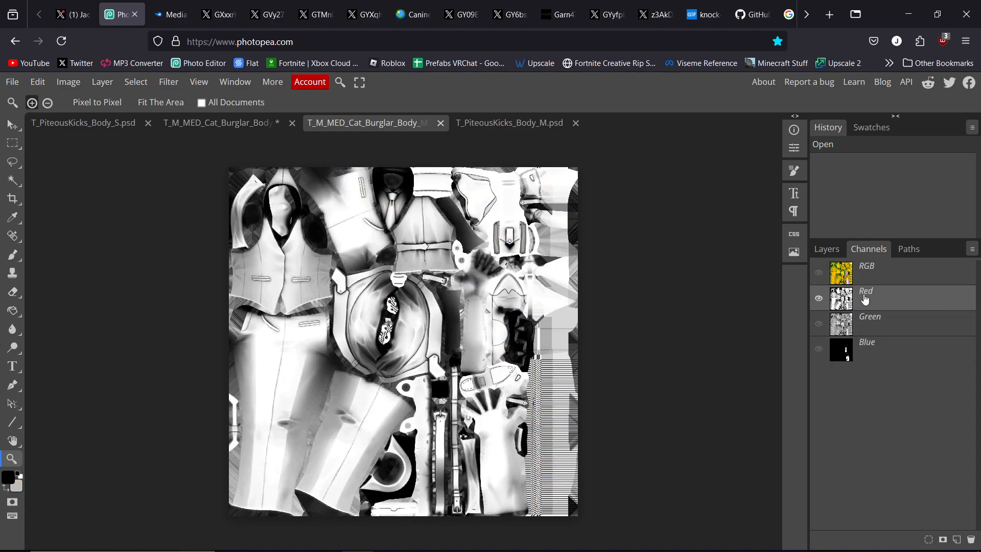
left_click(877, 325)
left_click(879, 351)
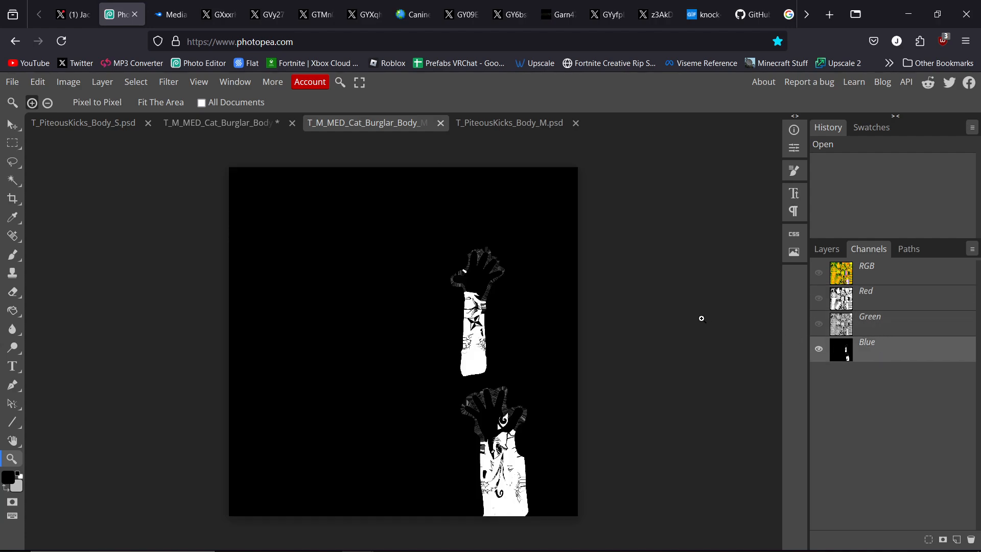
scroll(520, 288, "up", 1)
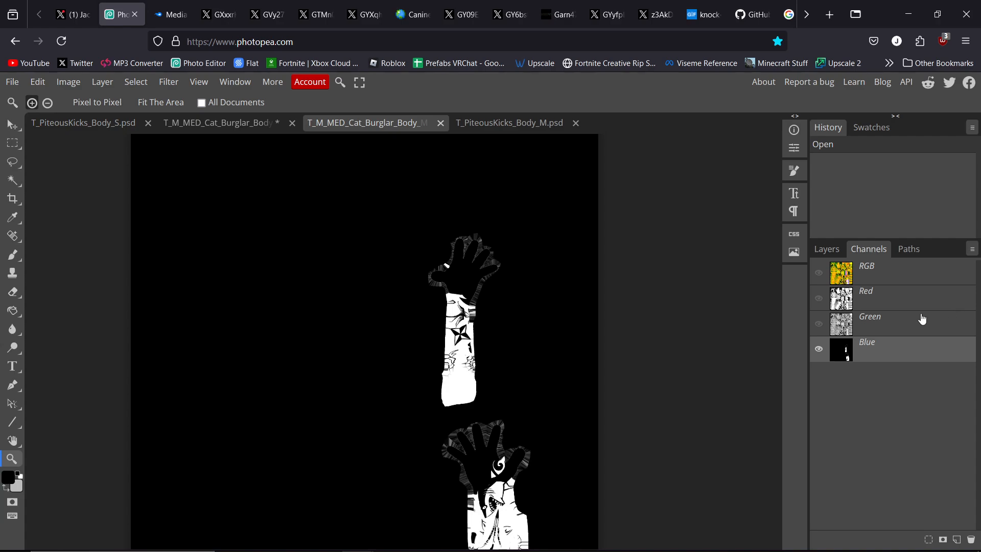
Examine the vest fabric of the Cat Burglar M texture in the Green channel and compare it with the Red channel
left_click(905, 324)
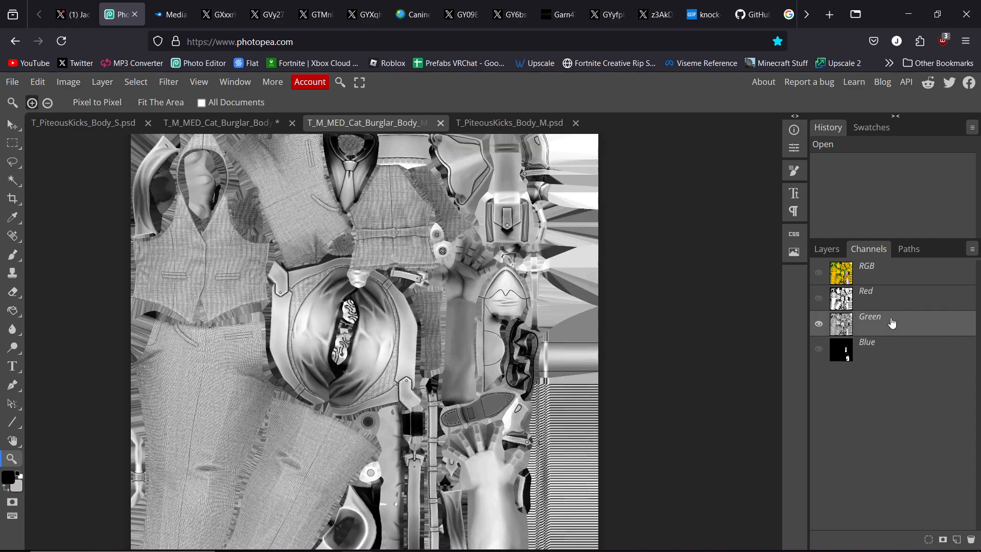
left_click(365, 276)
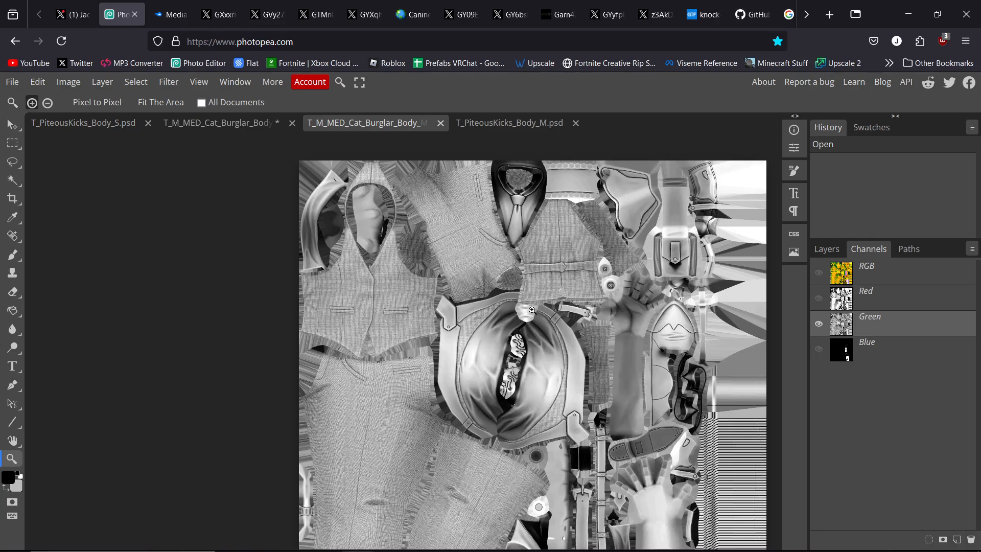
left_click(513, 268)
left_click_drag(158, 340, 480, 299)
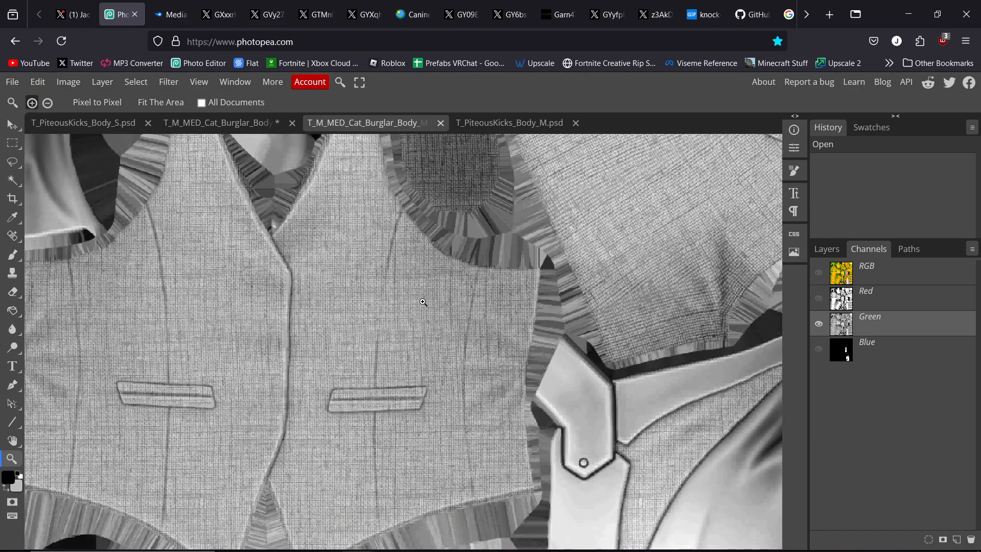
scroll(422, 302, "down", 5)
left_click(860, 304)
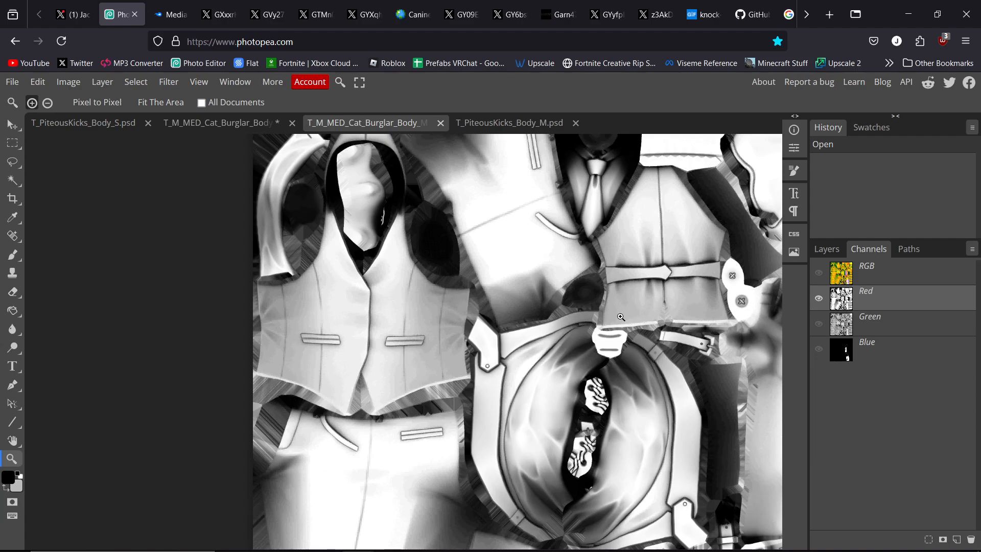
scroll(563, 296, "down", 5)
left_click_drag(562, 297, 538, 259)
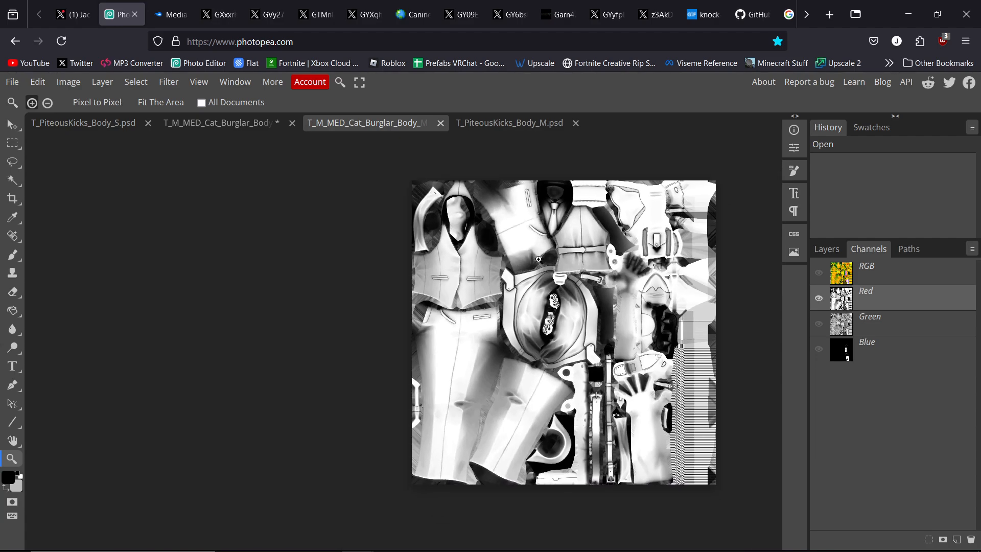
Alternate between the Red and Green channels of the M texture and inspect the shirt and tie area in Green
scroll(538, 258, "up", 1)
left_click(889, 319)
left_click(895, 305)
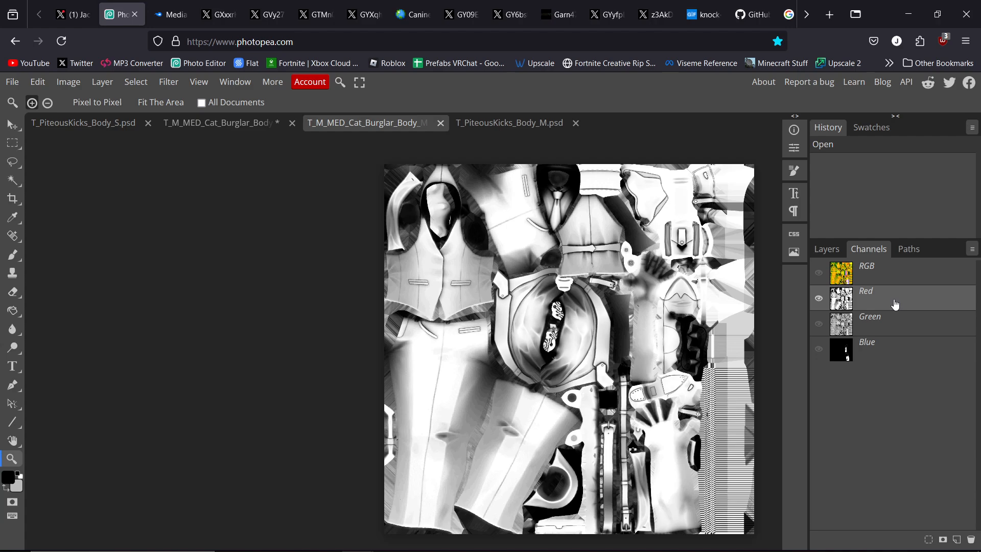
left_click(881, 330)
left_click(890, 302)
left_click(889, 319)
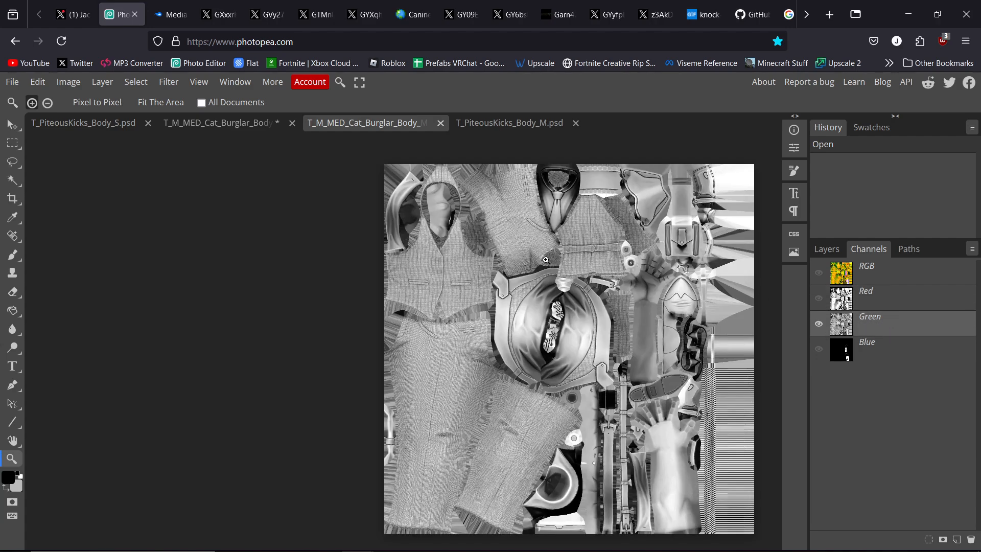
left_click(571, 216)
left_click(582, 258)
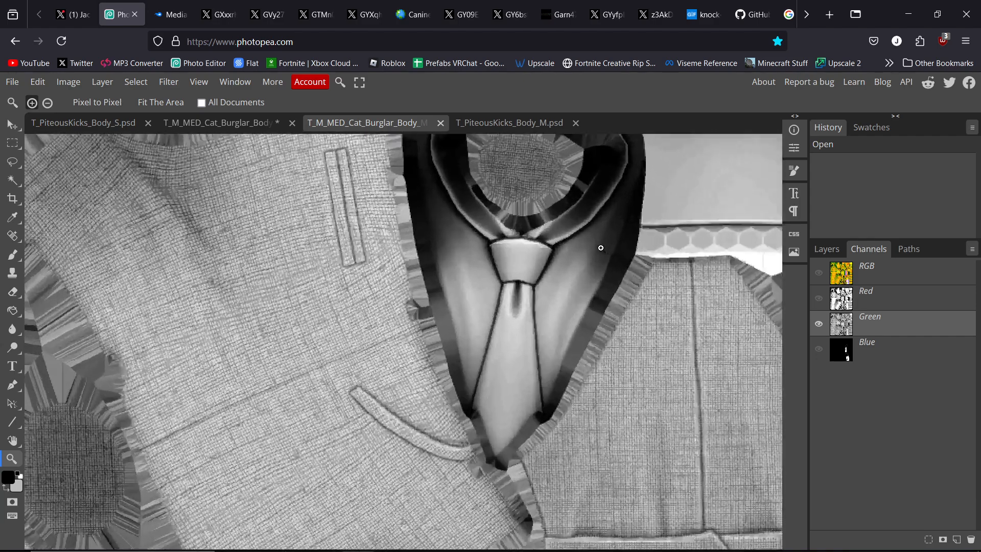
Replace the Green channel of T_M_MED_Cat_Burglar_Body_S with the M texture's Red channel and check the Red, Green and Alpha 1 channels
left_click(871, 296)
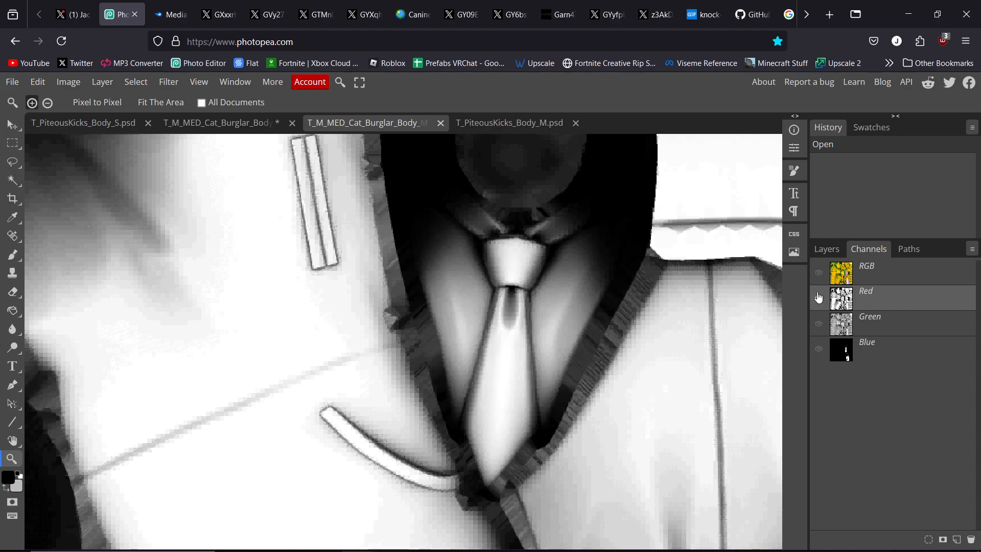
key("ctrl+a")
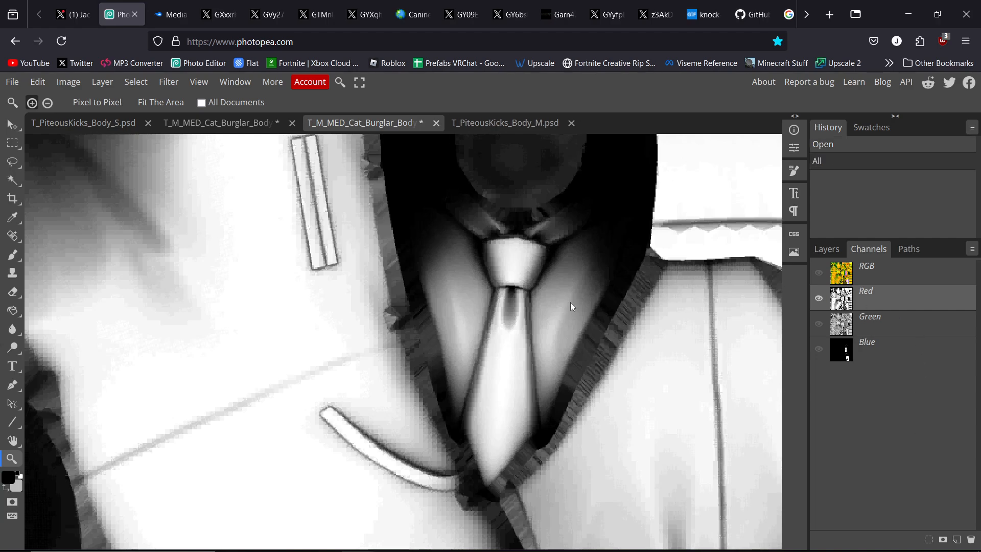
left_click(191, 120)
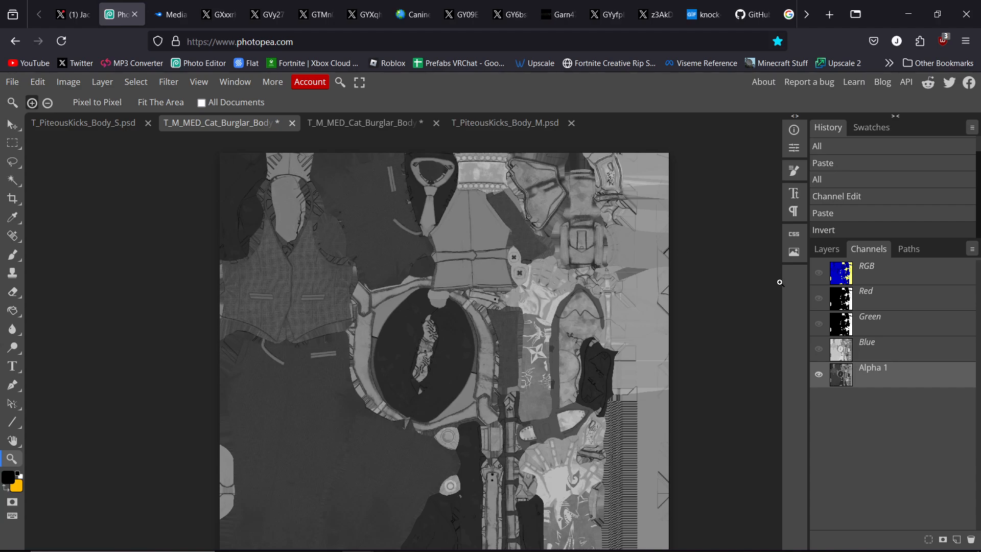
left_click(893, 330)
key("ctrl+v")
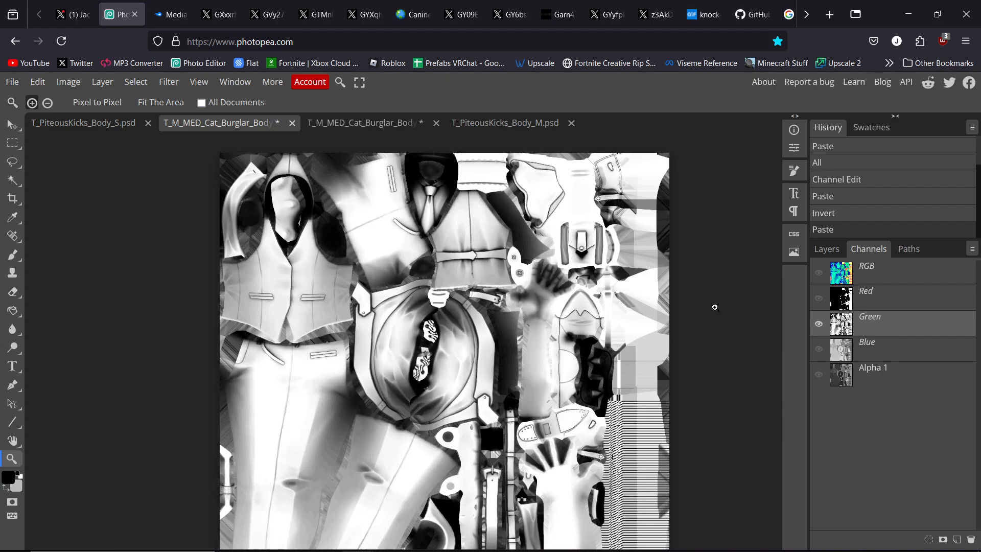
left_click(860, 302)
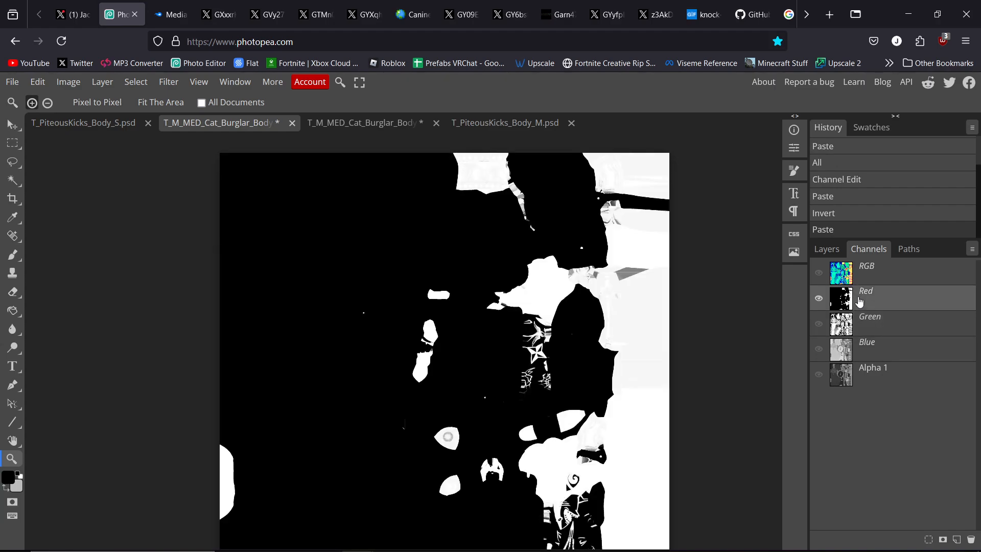
left_click(876, 328)
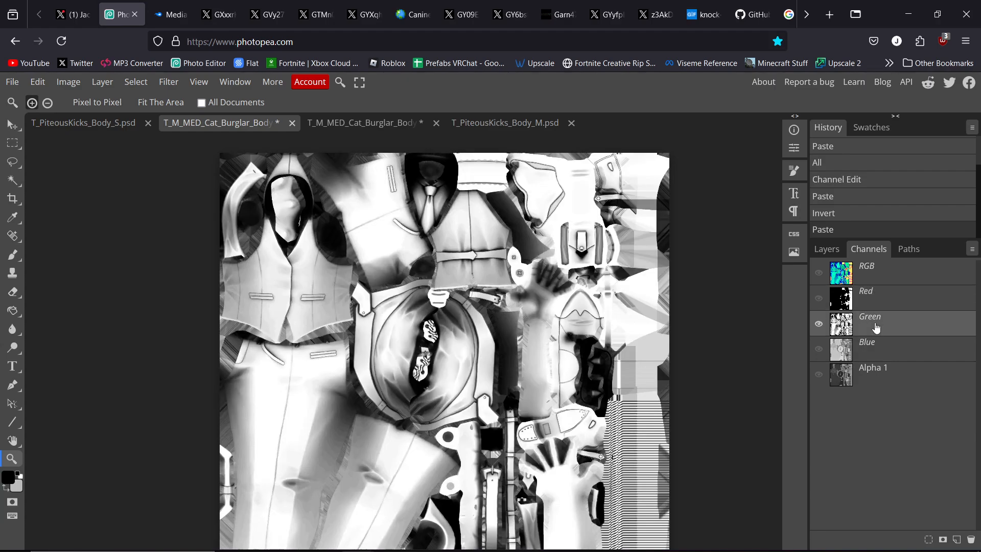
left_click(872, 378)
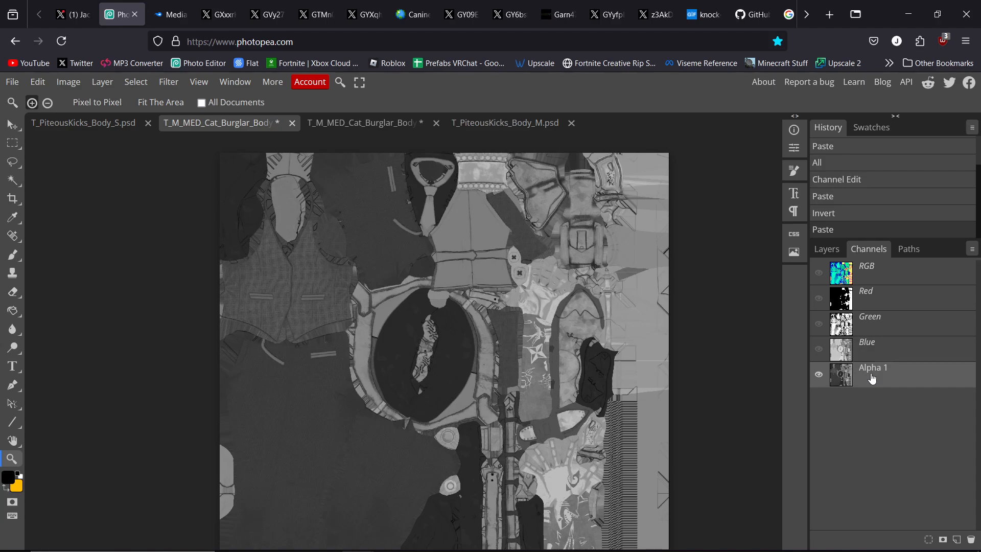
Paint the Cat Burglar S texture's Blue channel entirely black with a 1000 px brush and view the RGB composite
left_click(895, 352)
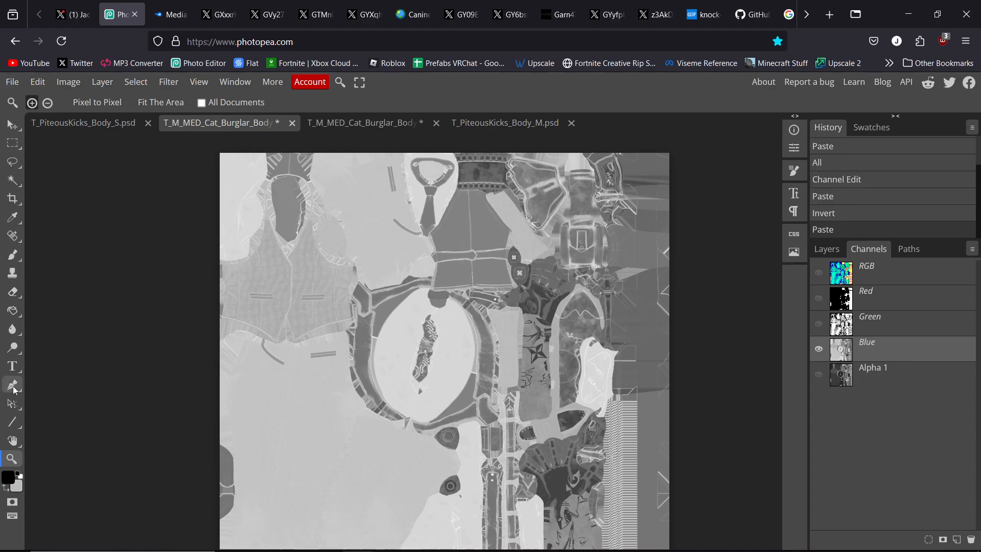
left_click(13, 254)
right_click(596, 328)
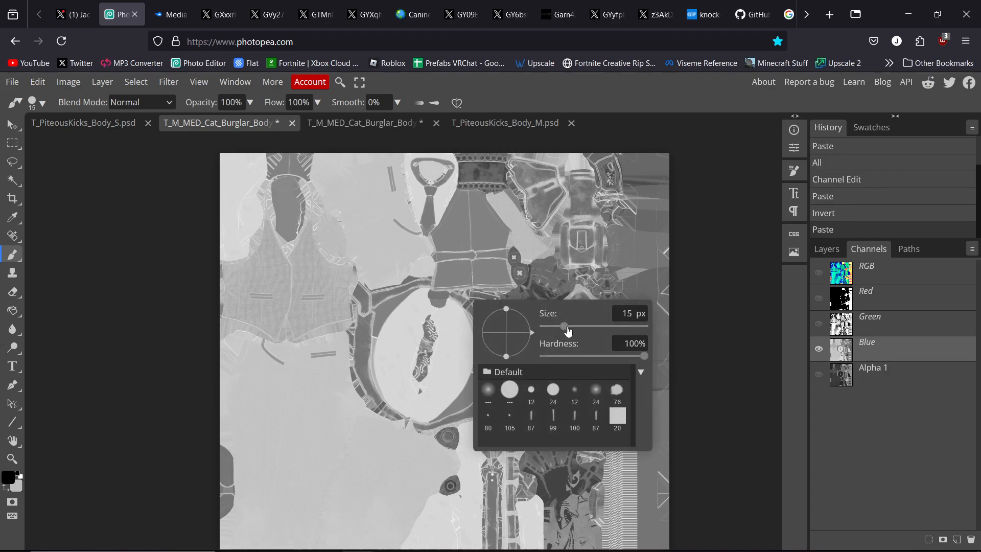
left_click_drag(568, 331, 745, 339)
left_click(900, 360)
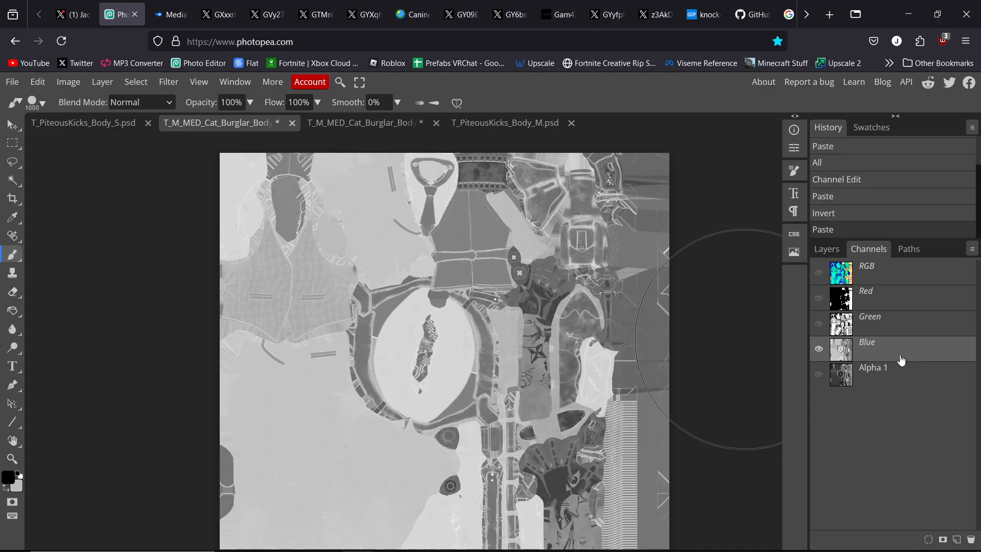
left_click(883, 281)
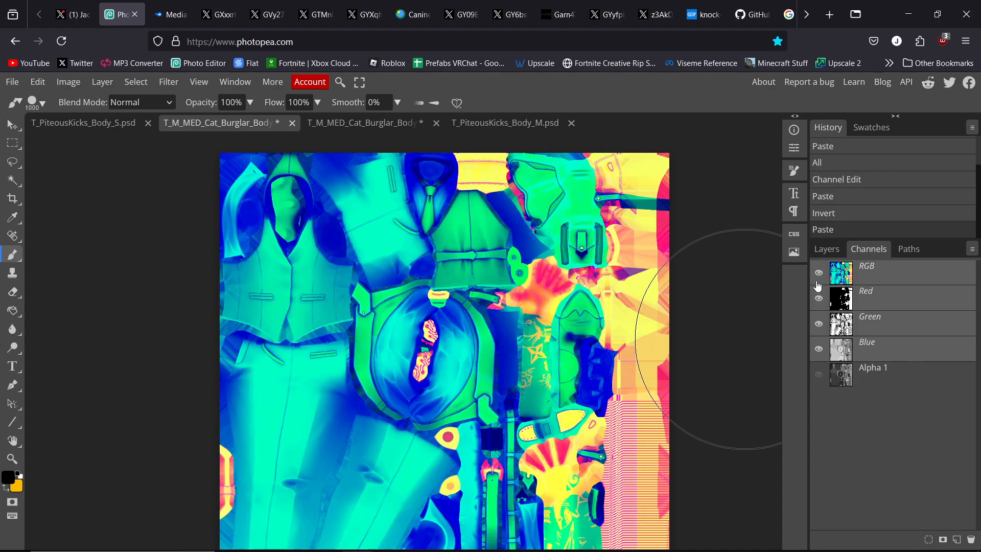
key("ctrl+5")
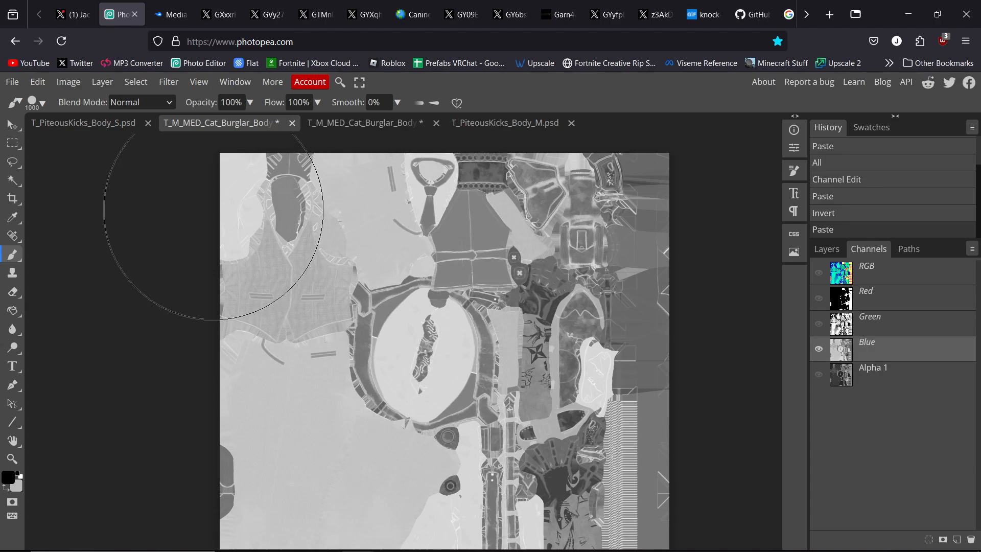
mouse_move(215, 190)
left_mouse_down()
mouse_move(645, 216)
mouse_move(670, 253)
mouse_move(637, 479)
mouse_move(621, 527)
left_mouse_up()
left_click_drag(546, 424, 550, 318)
mouse_move(558, 272)
left_mouse_down()
mouse_move(323, 275)
mouse_move(210, 358)
mouse_move(268, 454)
mouse_move(610, 412)
mouse_move(416, 425)
mouse_move(626, 368)
left_mouse_up()
left_click(878, 283)
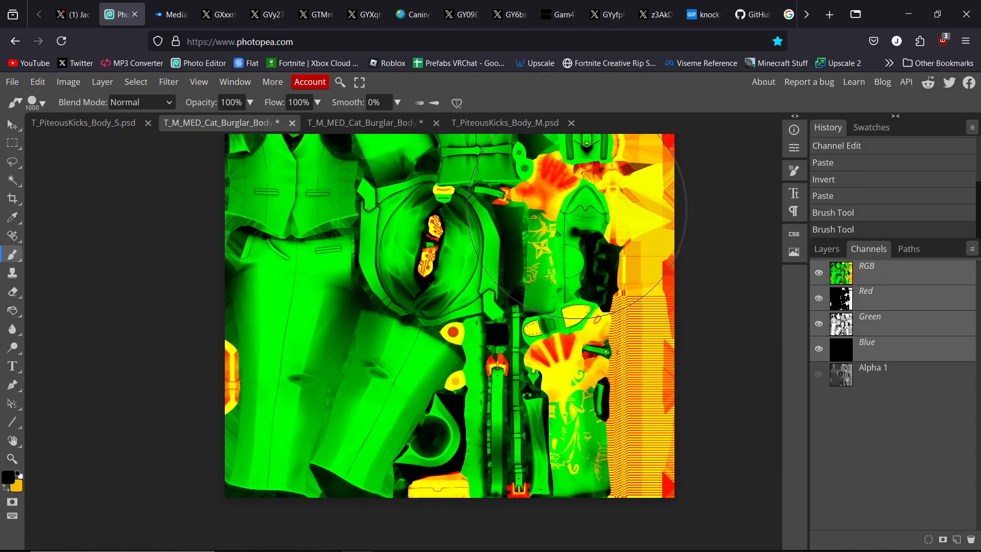
left_click_drag(575, 205, 557, 255)
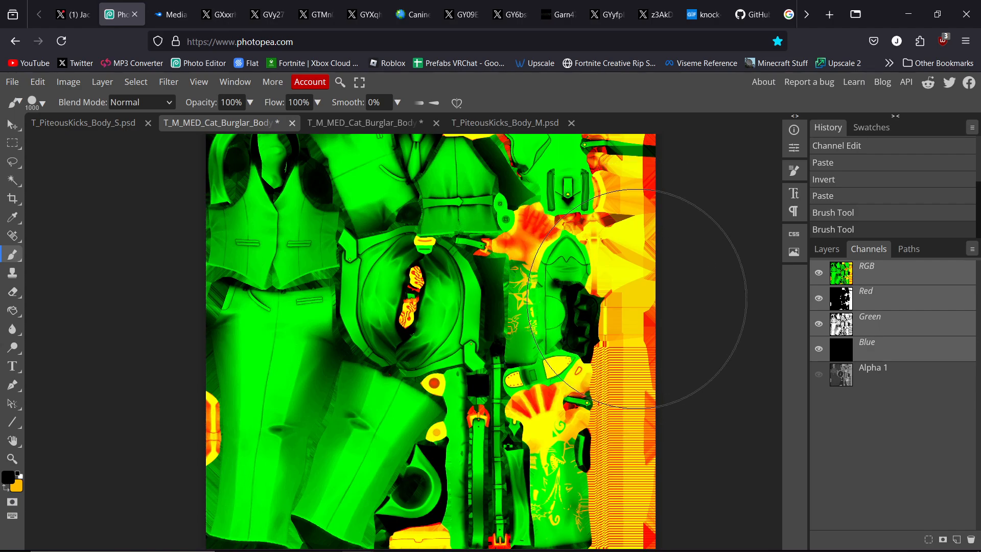
Check the Cat Burglar S texture's Background layer, Alpha 1 channel and RGB composite
left_click(827, 249)
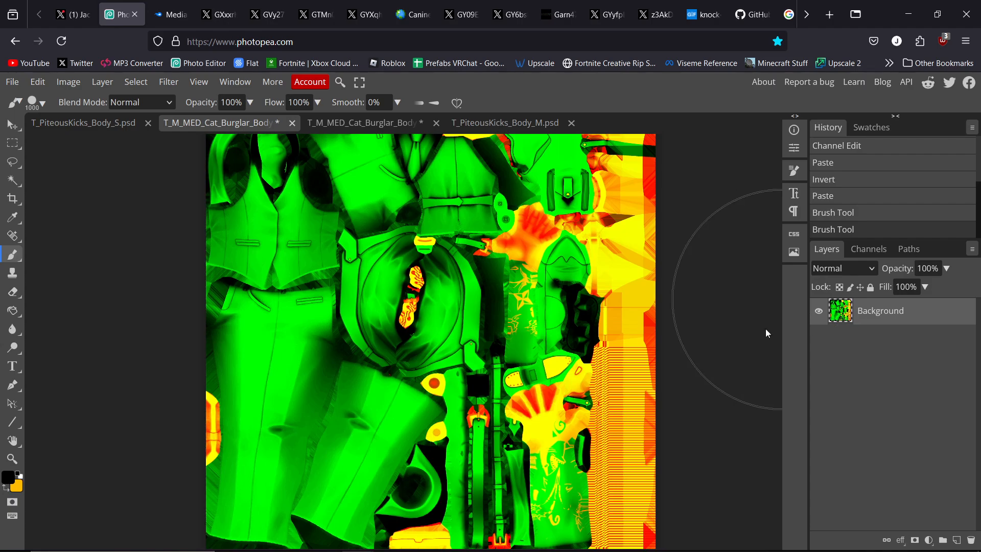
right_click(11, 124)
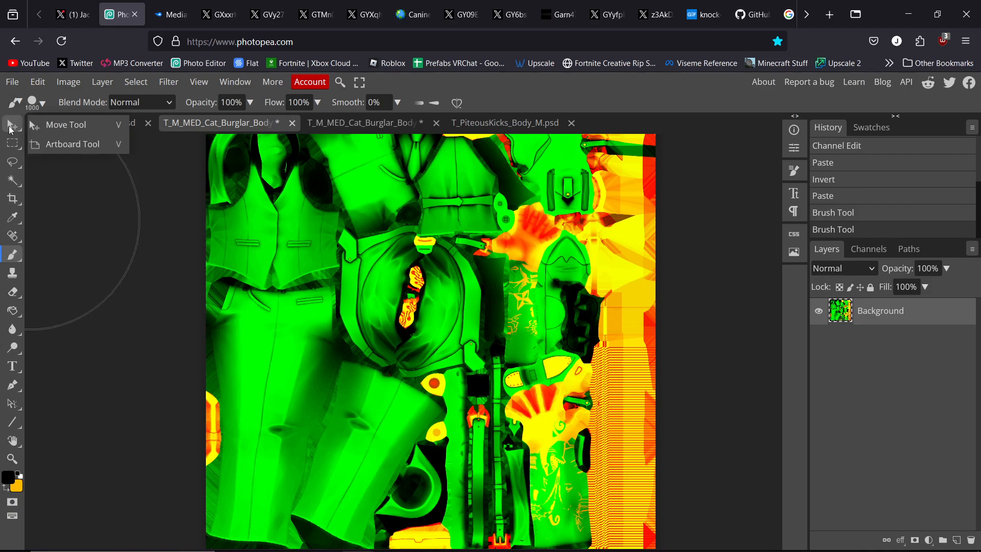
left_click(872, 244)
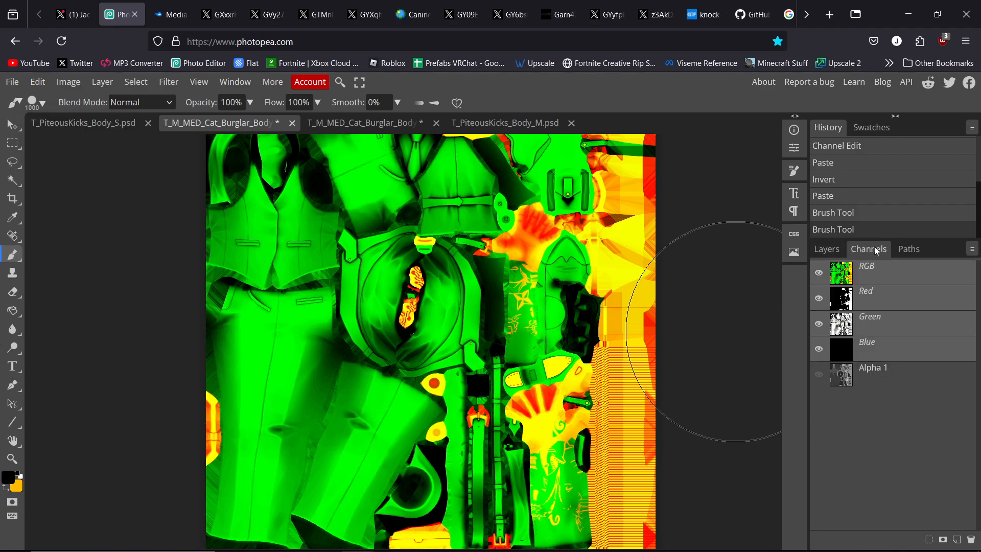
left_click(878, 368)
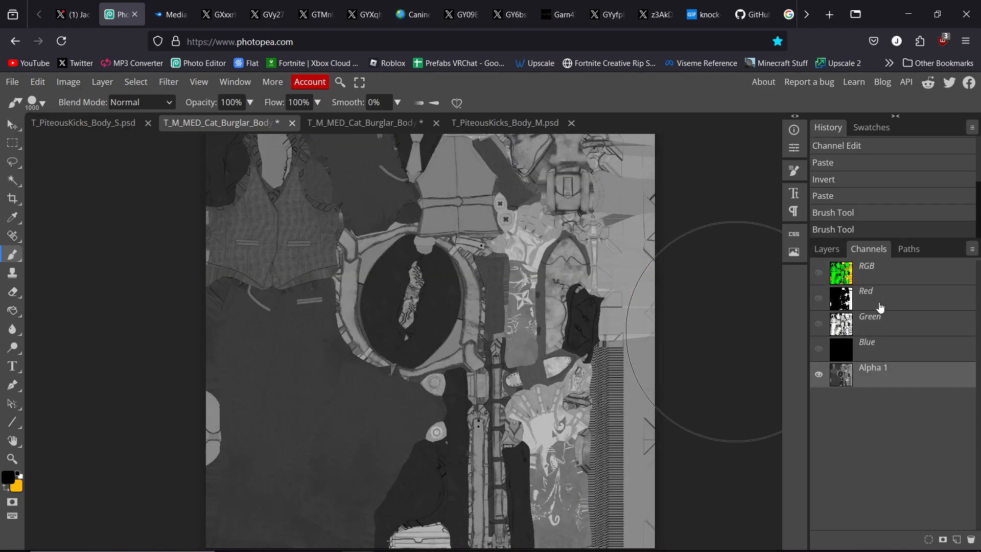
left_click(874, 278)
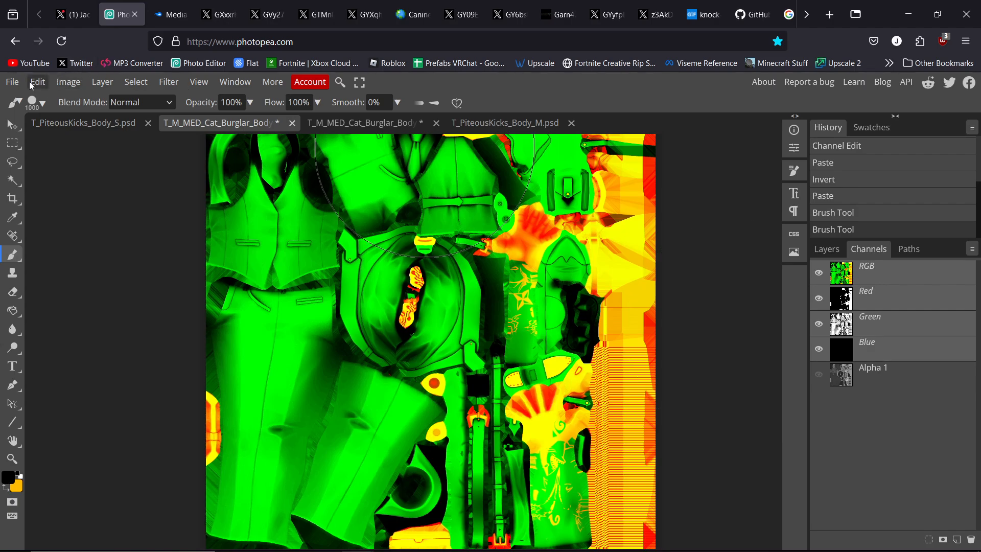
Save the repacked texture as T_M_MED_Cat_Burglar_Body_S.psd in the Downloads folder
left_click(12, 83)
mouse_move(65, 263)
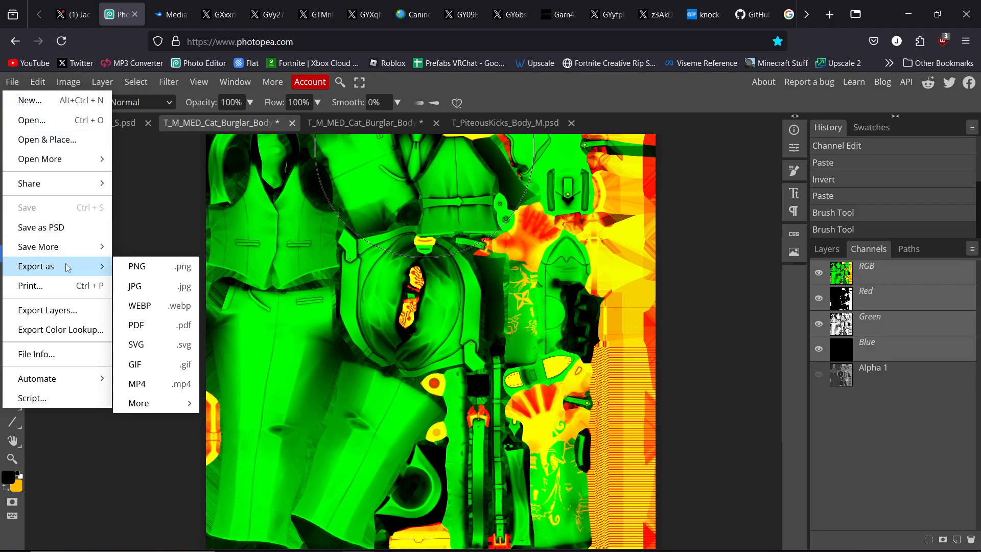
left_click(65, 230)
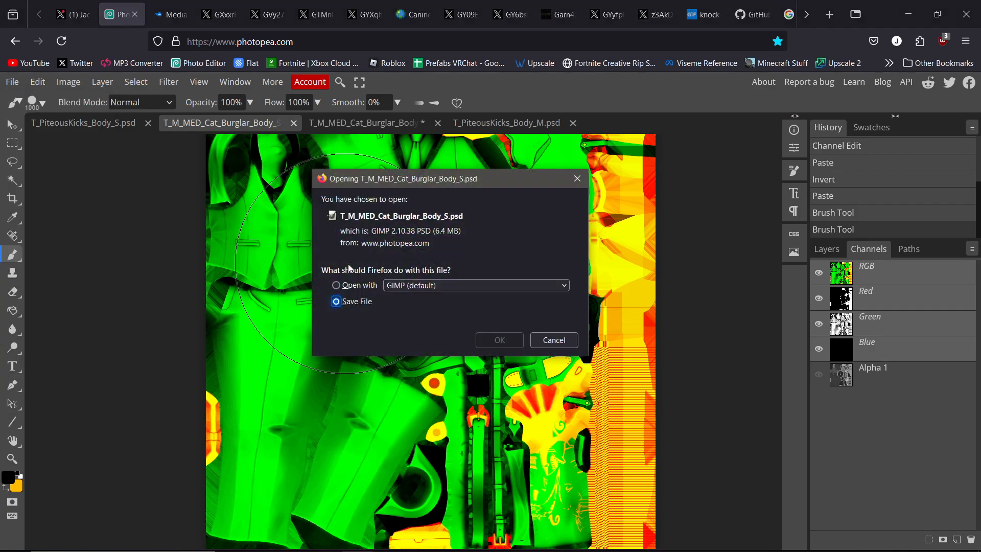
left_click(499, 340)
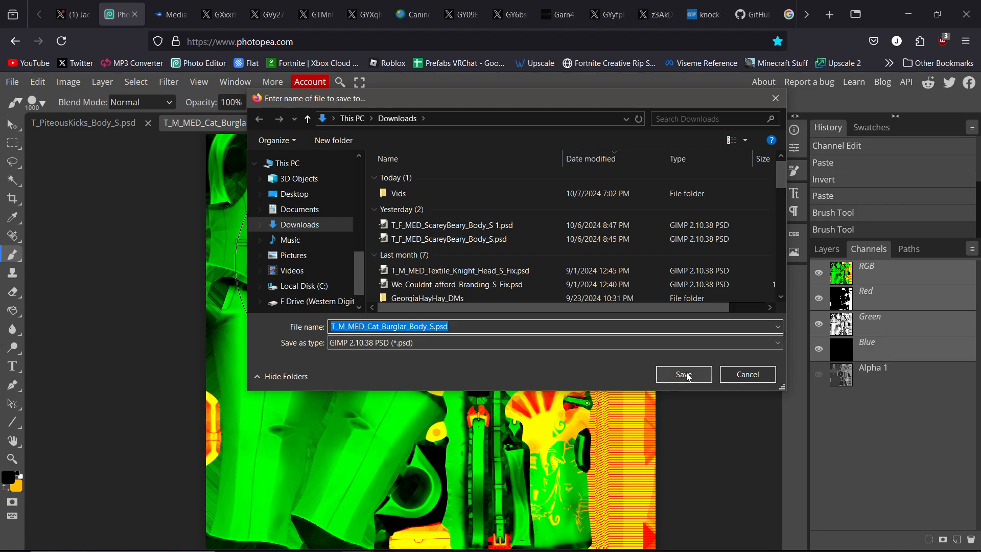
left_click(690, 378)
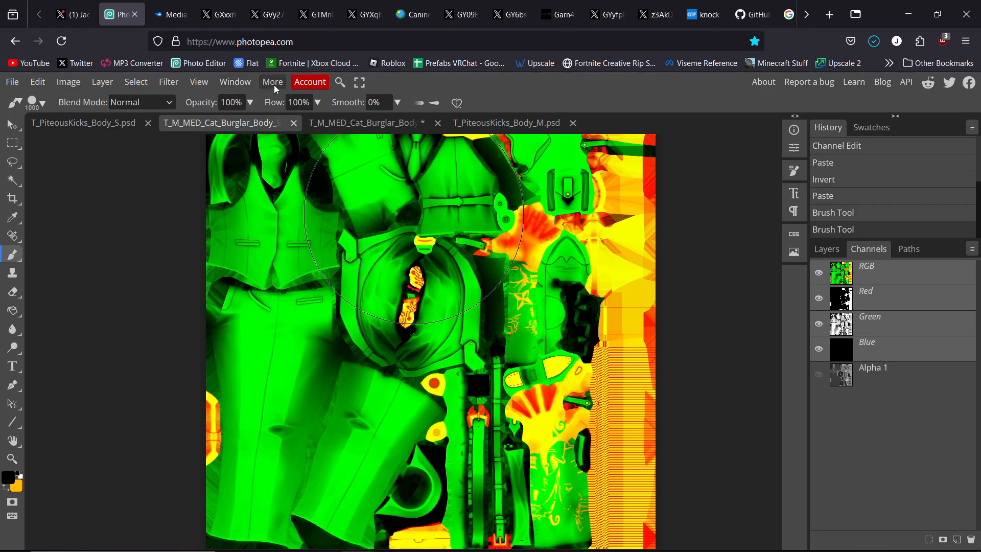
Examine the Red, Blue and Green channels and the RGB composite of T_PiteousKicks_Body_S.psd
left_click(115, 121)
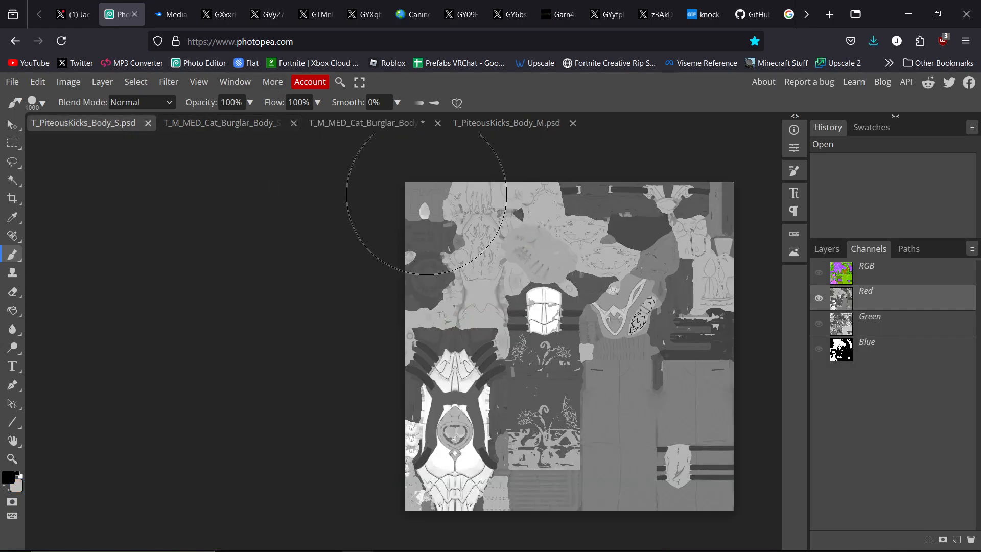
left_click_drag(739, 299, 651, 295)
left_click(12, 459)
left_click(562, 308)
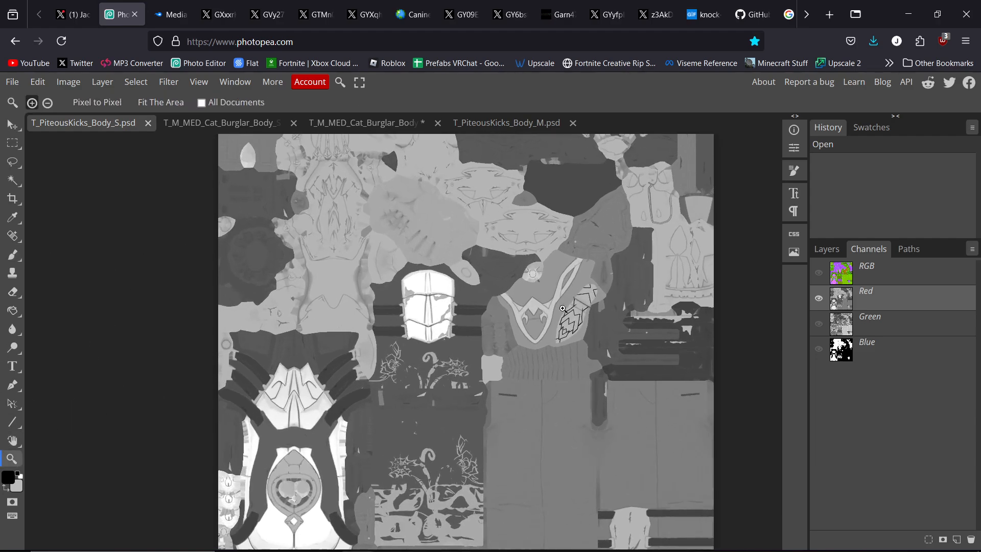
left_click(895, 354)
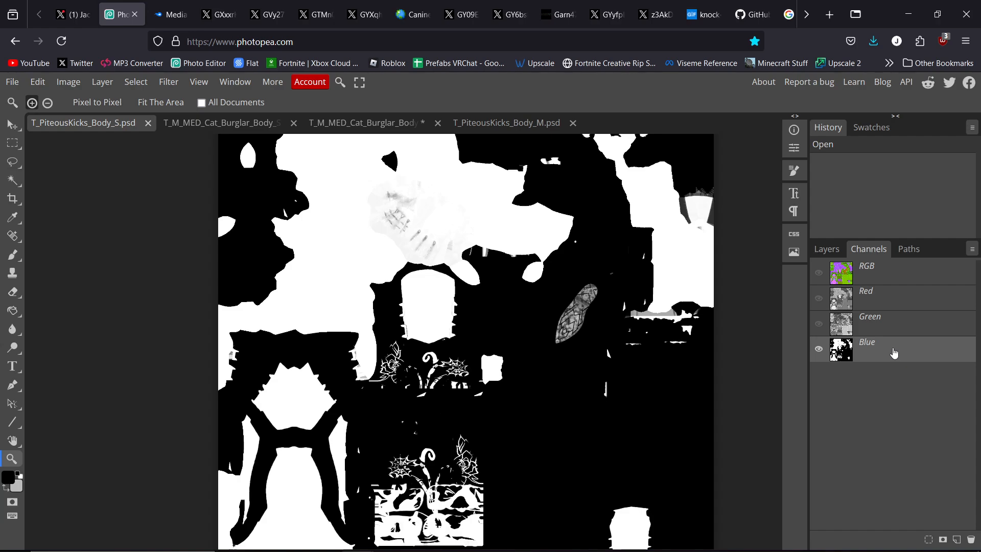
left_click(889, 327)
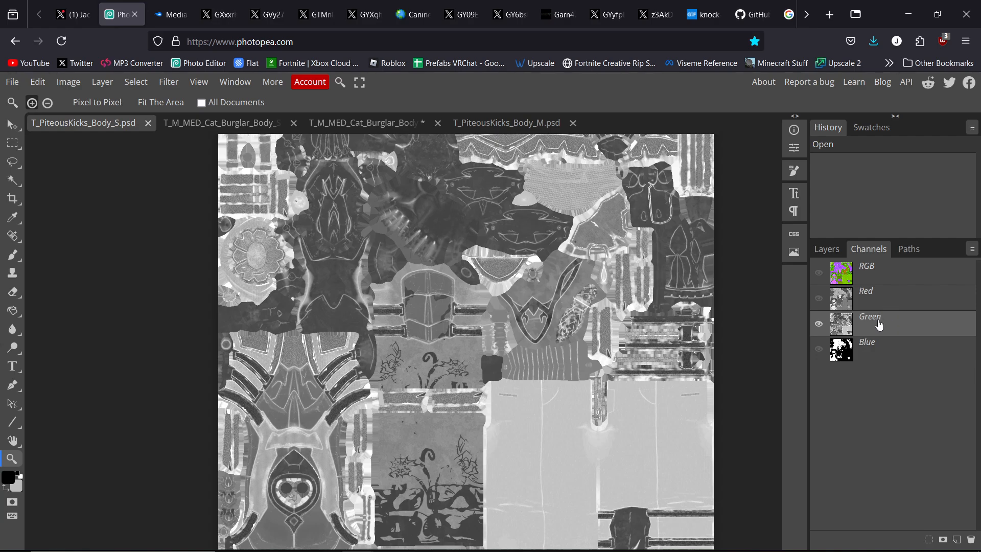
left_click(877, 349)
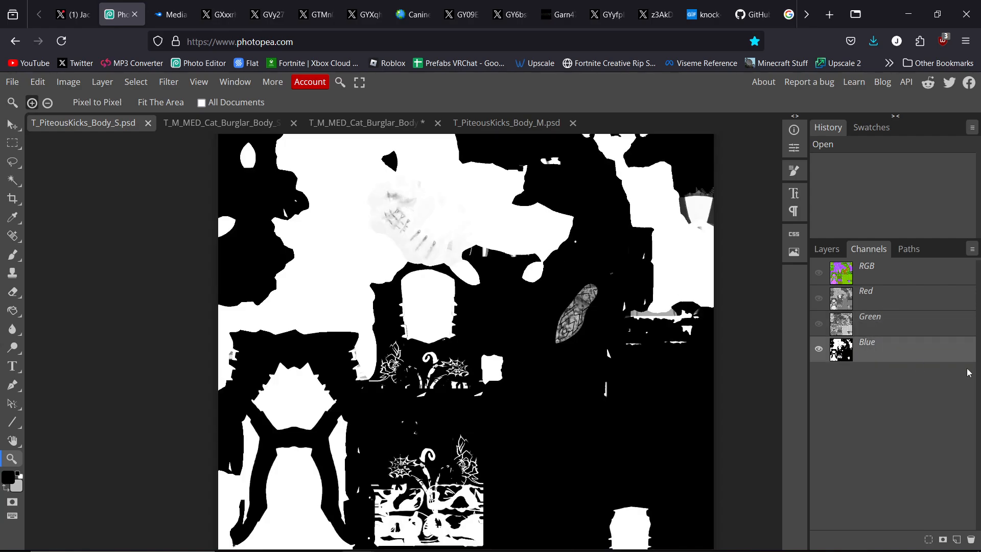
left_click(890, 284)
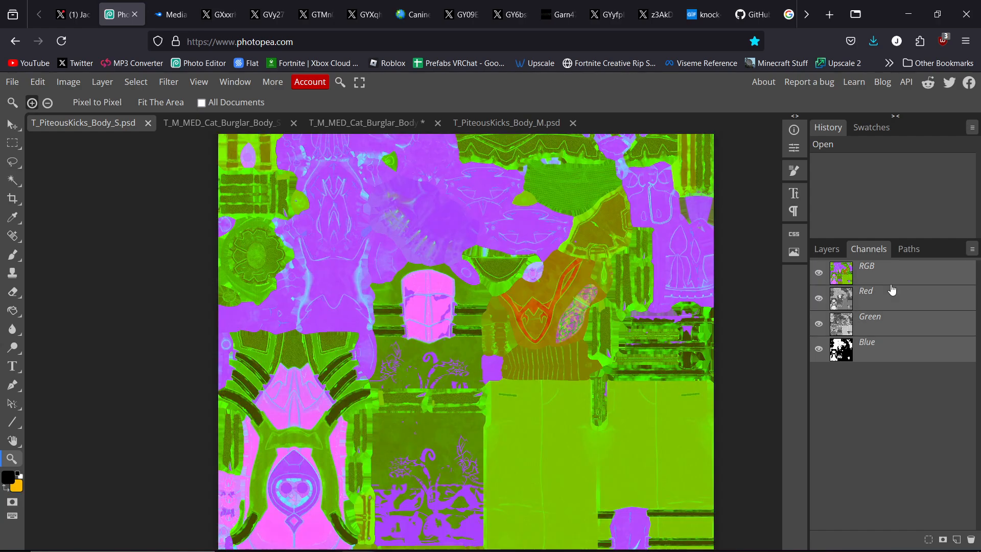
Replace the Red channel of T_PiteousKicks_Body_S with a copy of its Blue channel
left_click(893, 349)
key("ctrl+a")
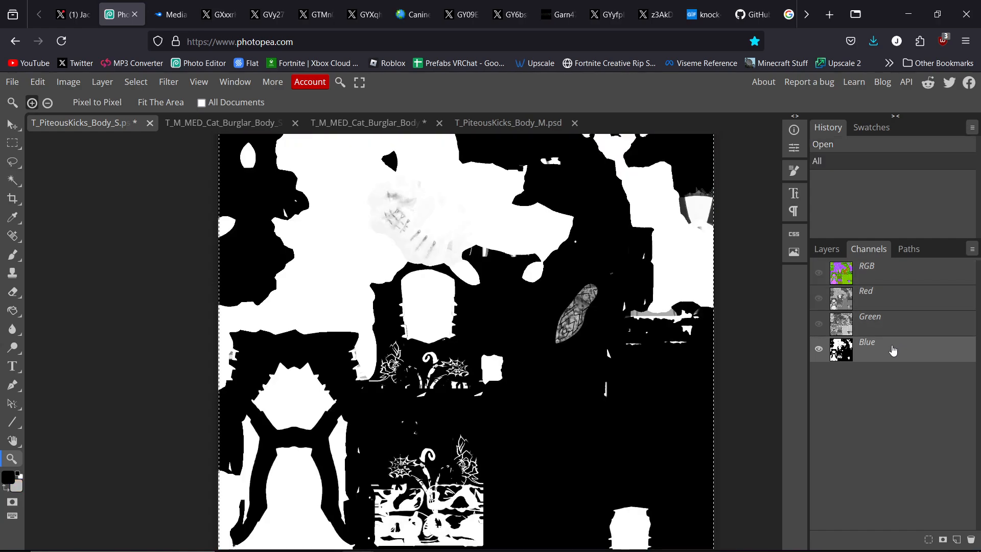
left_click(889, 307)
key("ctrl+v")
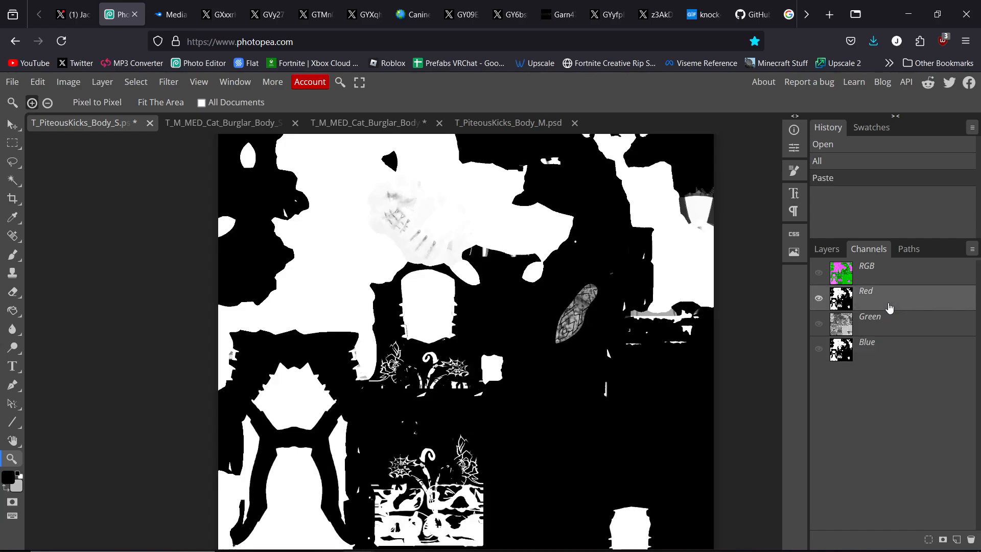
Copy the PiteousKicks S texture's Green channel into a new alpha channel and invert that alpha channel
left_click(883, 329)
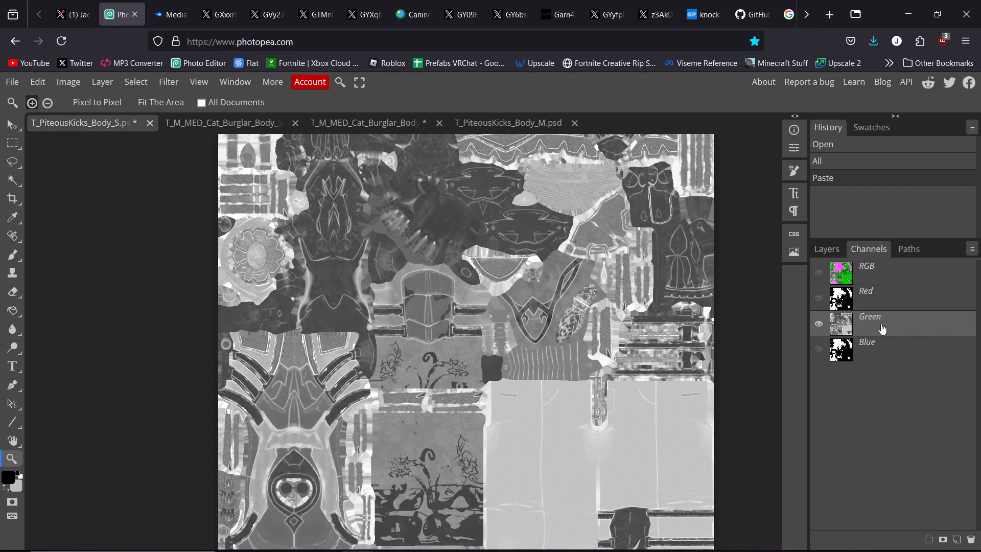
key("ctrl+a")
left_click(957, 539)
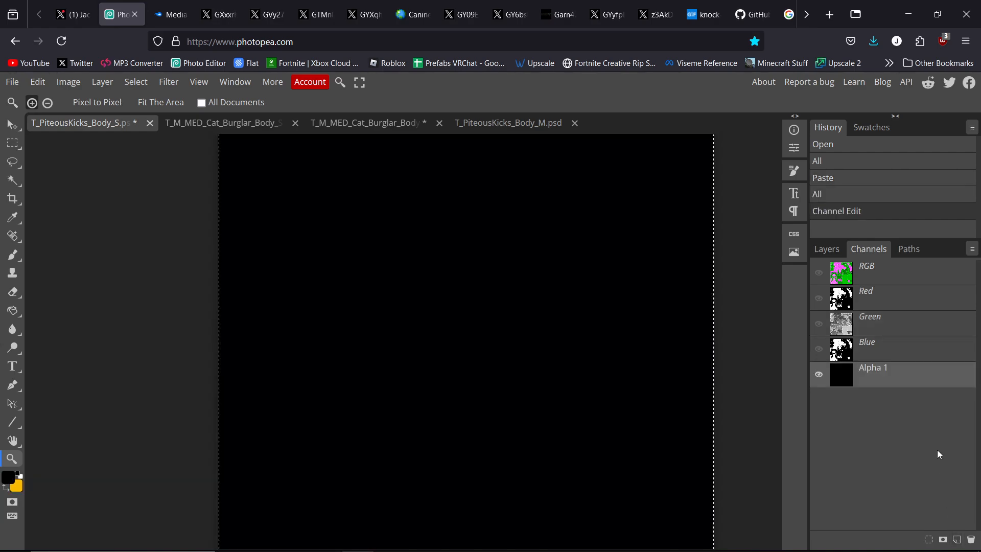
key("ctrl+v")
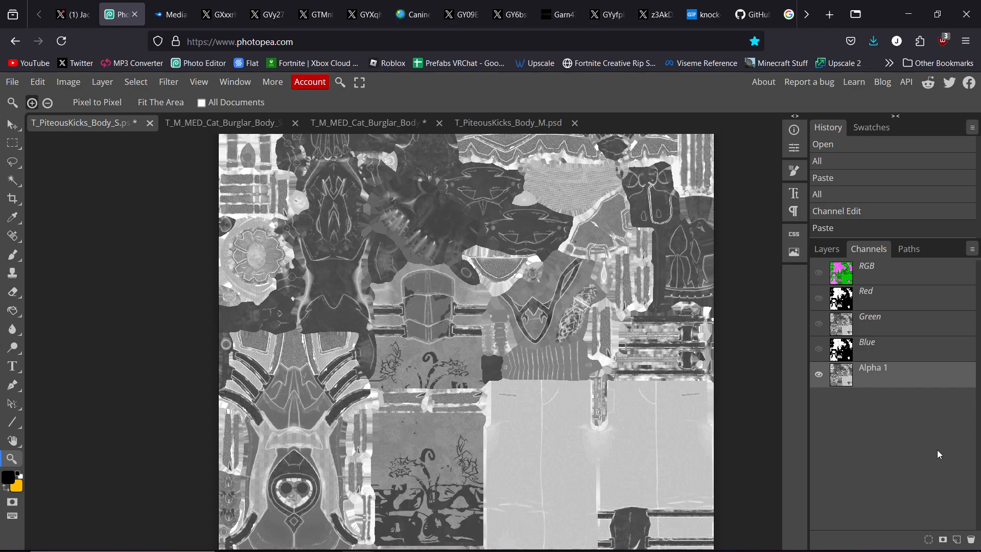
key("ctrl+i")
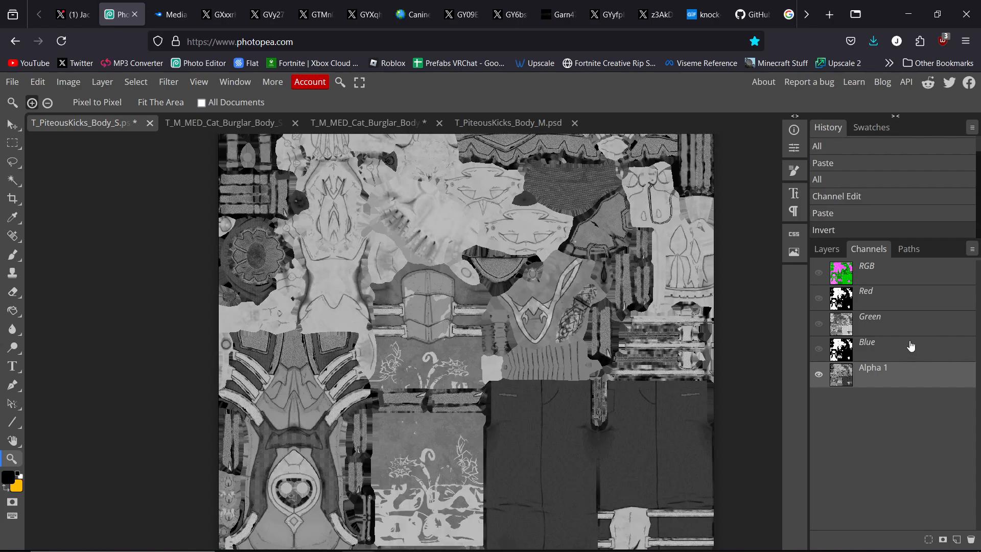
Examine the Red, Green and Blue channels of T_PiteousKicks_Body_M.psd
left_click(384, 122)
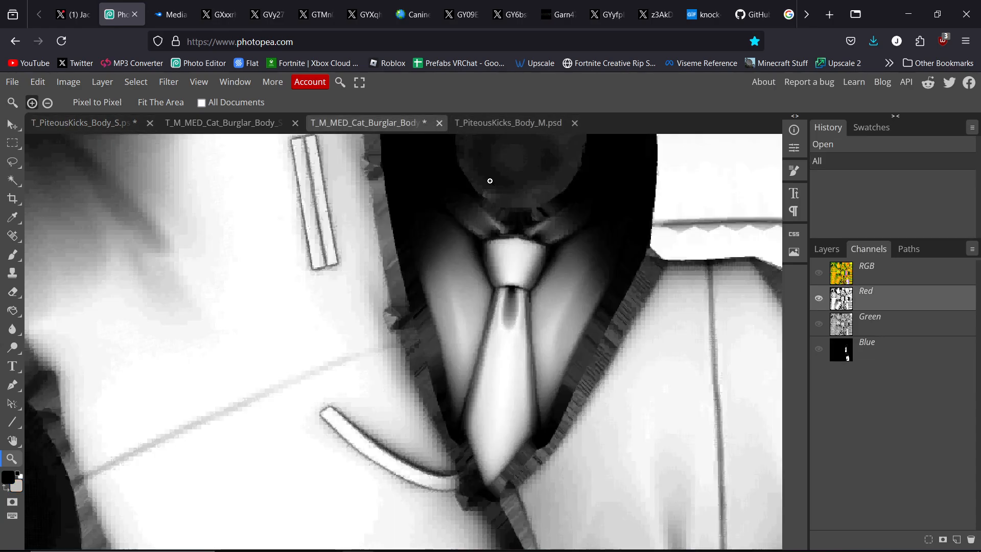
left_click(494, 125)
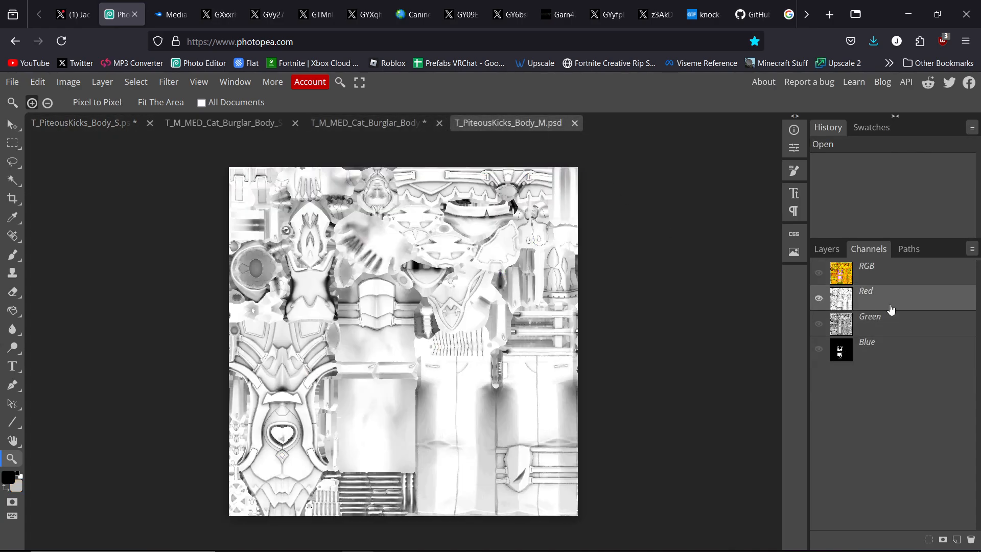
left_click(889, 310)
left_click(881, 328)
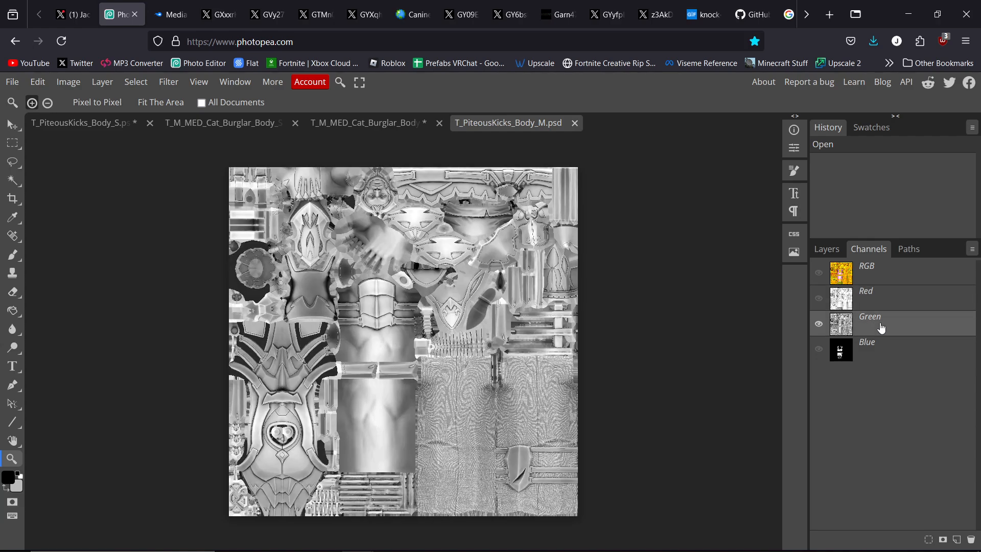
left_click(882, 352)
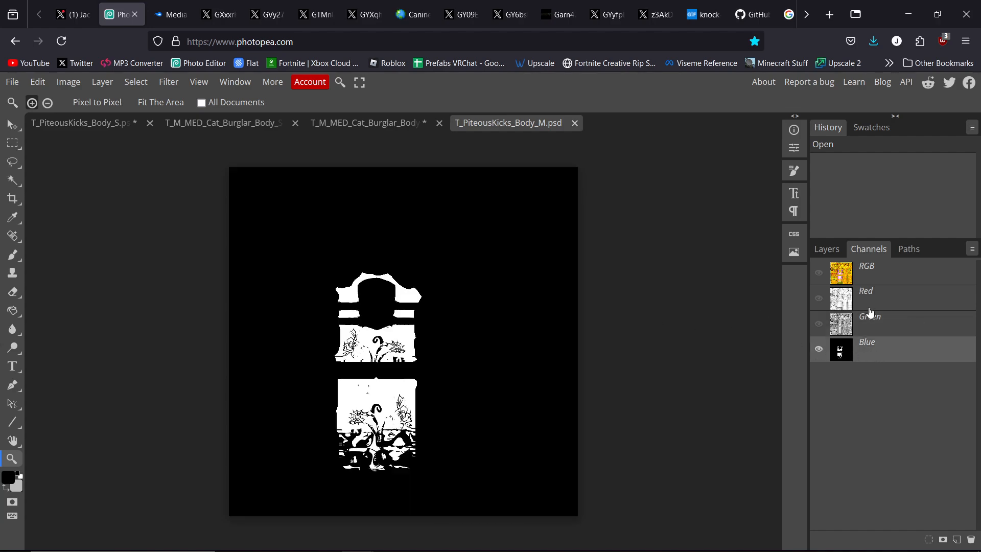
Replace the Green channel of T_PiteousKicks_Body_S with a copy of the Red channel from T_PiteousKicks_Body_M
left_click(882, 299)
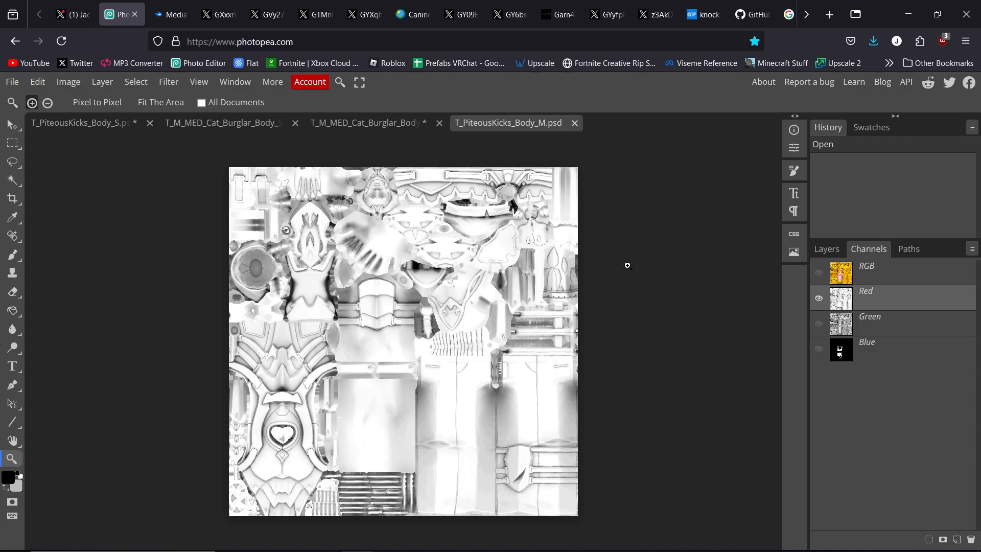
key("ctrl+a")
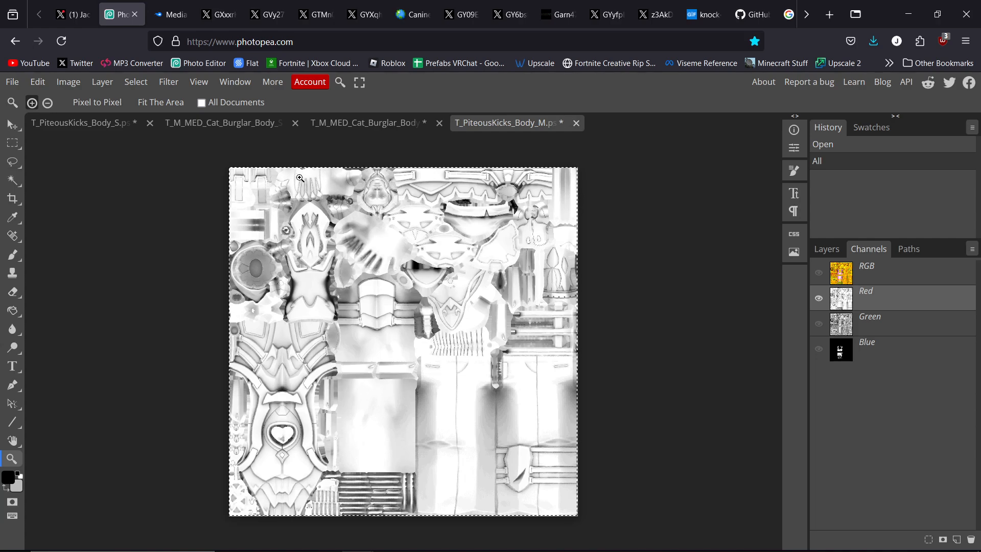
left_click(102, 123)
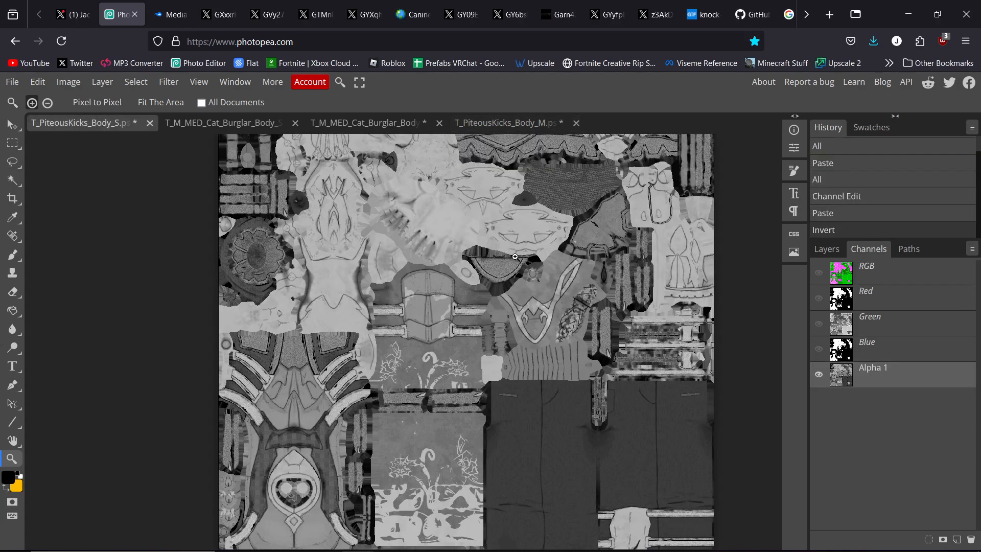
left_click(903, 328)
key("ctrl+v")
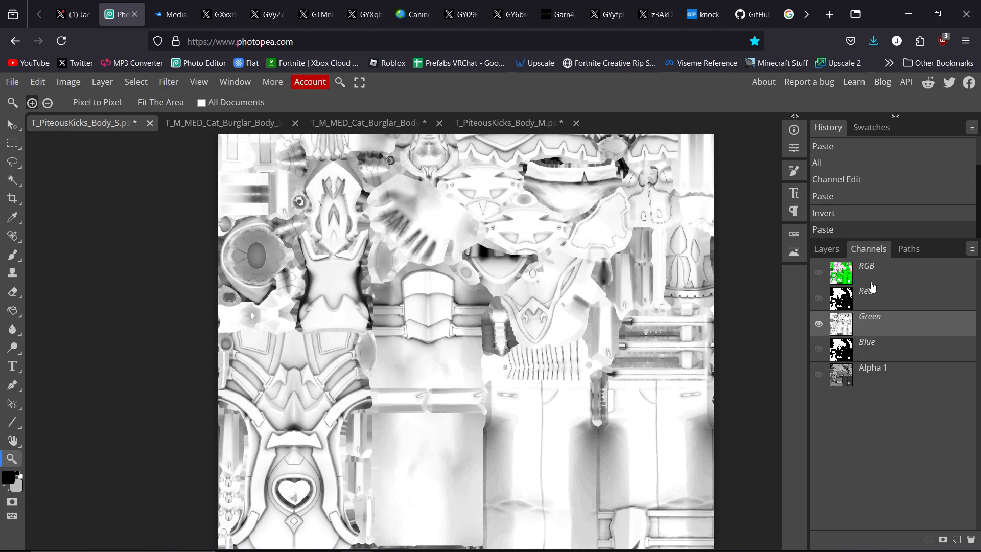
Compare the RGB composite and Blue channel of T_PiteousKicks_Body_S with the repacked Cat Burglar body S texture
left_click(870, 281)
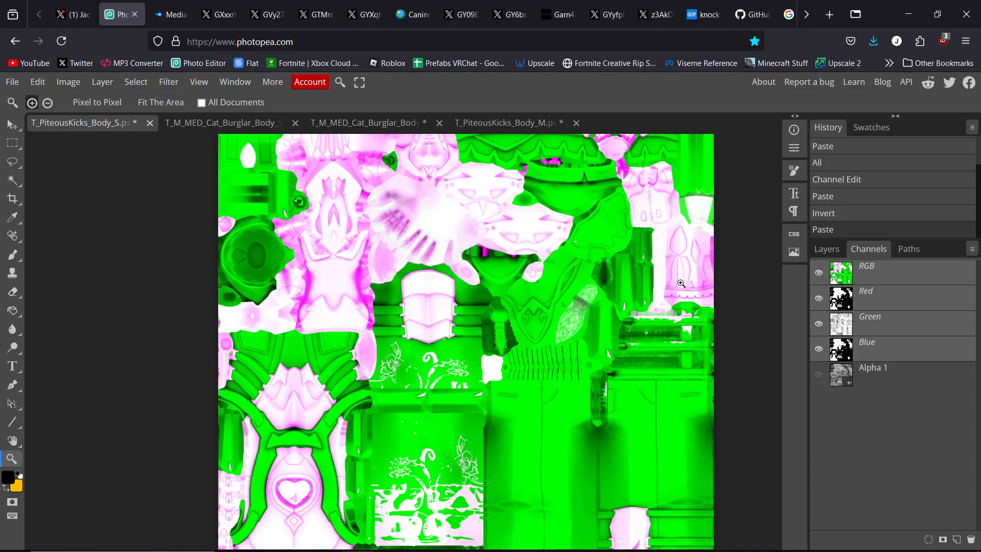
left_click(874, 358)
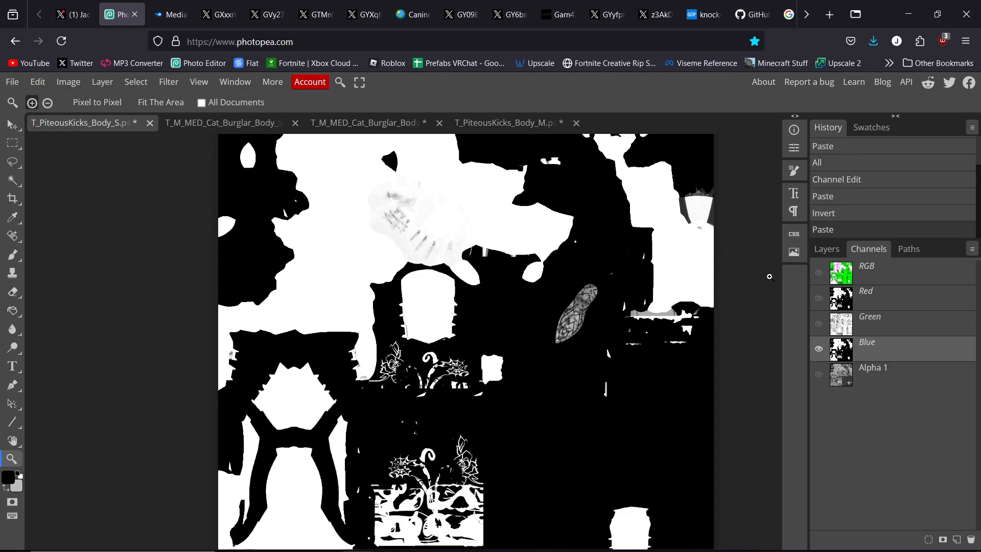
left_click(236, 126)
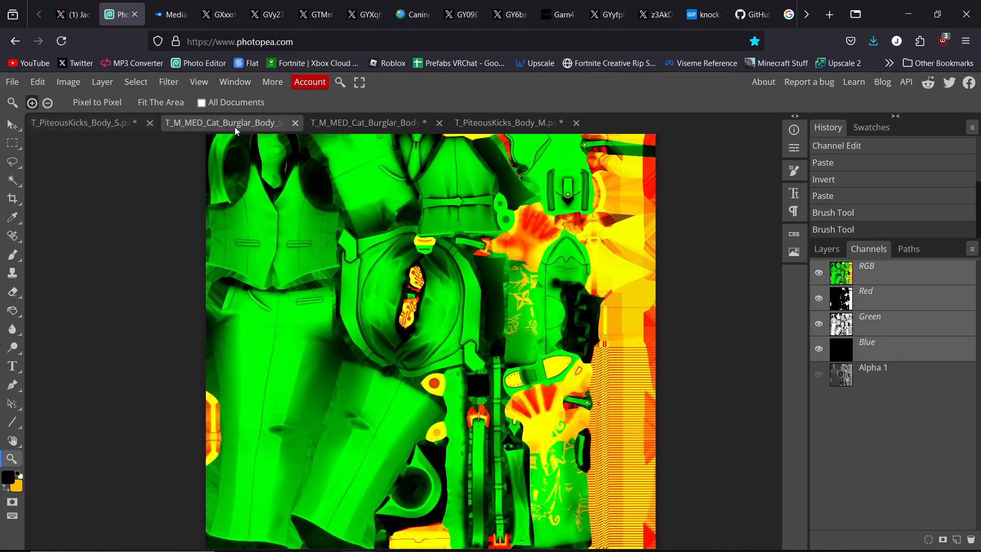
left_click(97, 126)
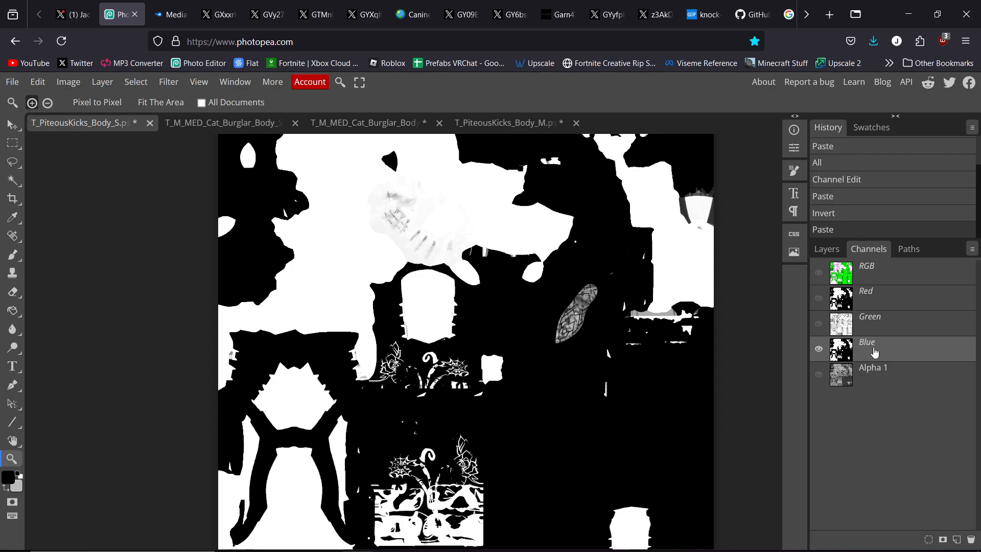
left_click(905, 281)
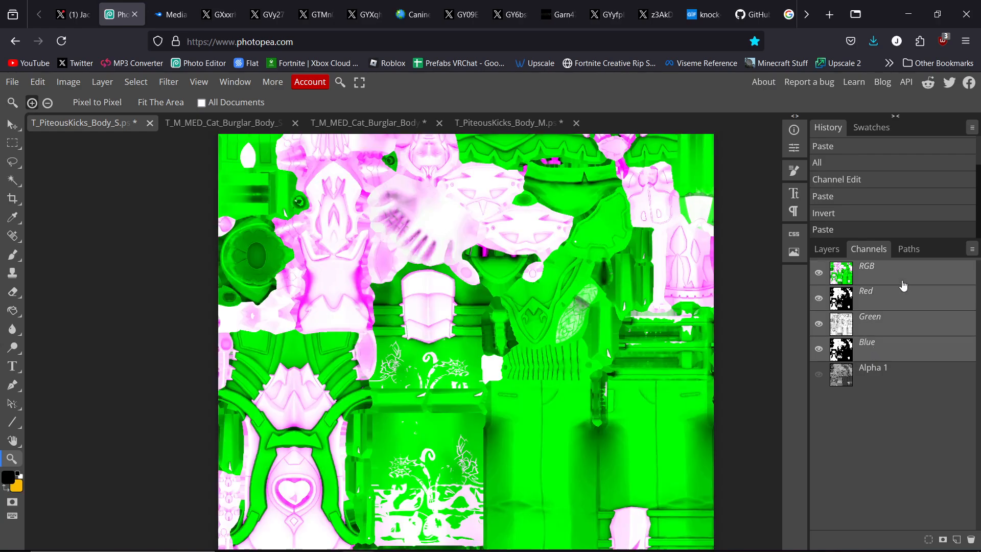
Paint the entire Blue channel of T_PiteousKicks_Body_S black with the 1000-size brush
left_click(845, 340)
scroll(284, 302, "down", 2)
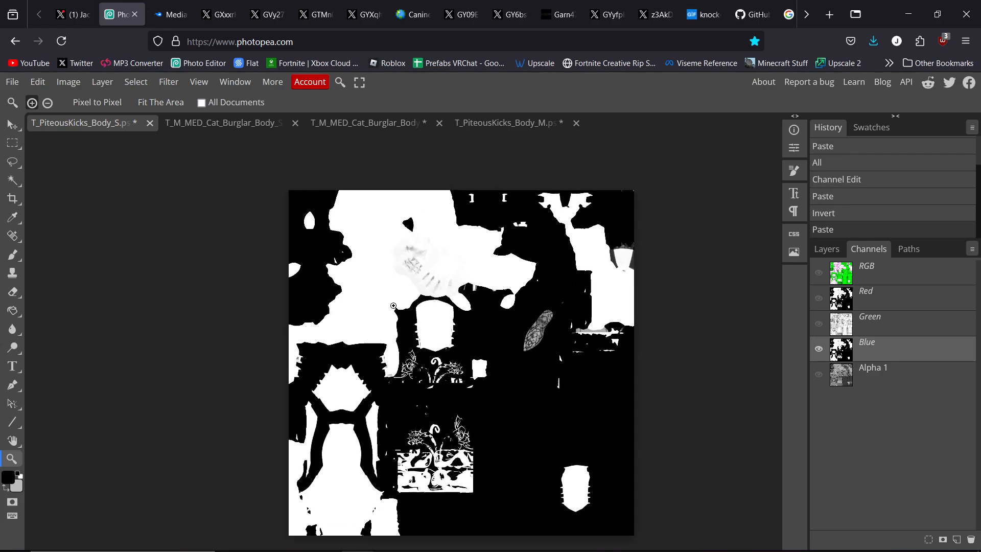
scroll(393, 306, "down", 2)
left_click(13, 254)
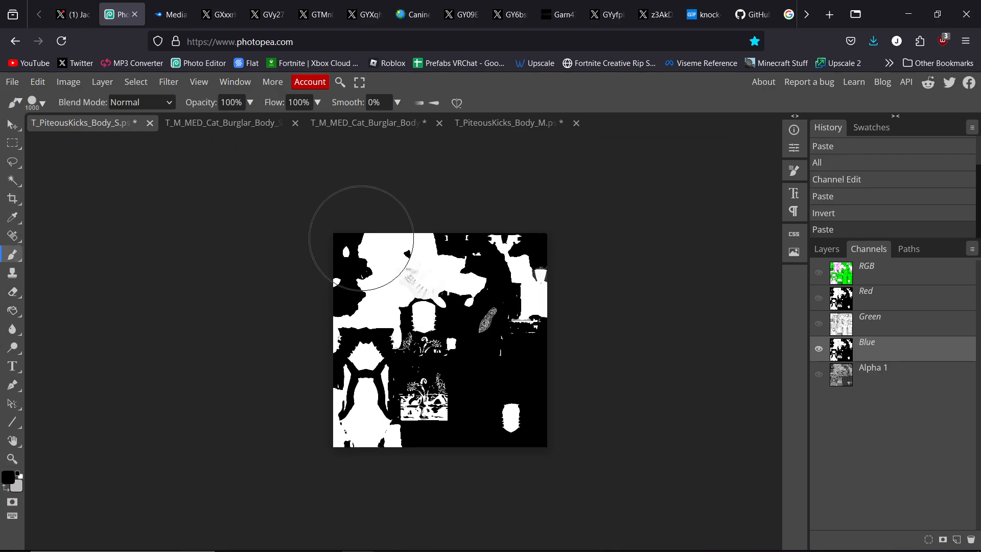
mouse_move(362, 238)
left_mouse_down()
mouse_move(384, 258)
mouse_move(606, 262)
mouse_move(339, 322)
mouse_move(415, 418)
mouse_move(396, 443)
mouse_move(777, 309)
left_mouse_up()
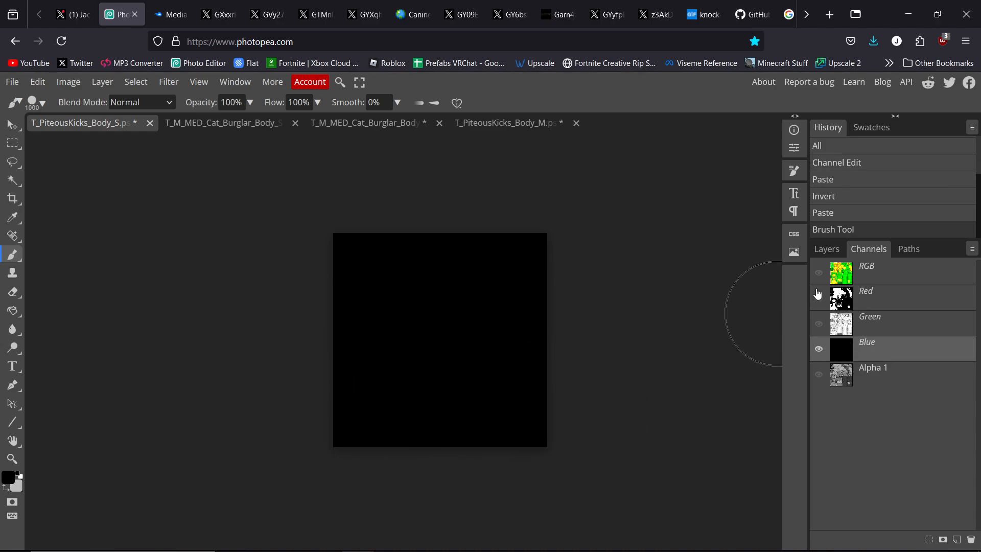
Examine the repacked PiteousKicks S texture's RGB composite and its Red, Green and Alpha 1 channels
left_click(881, 275)
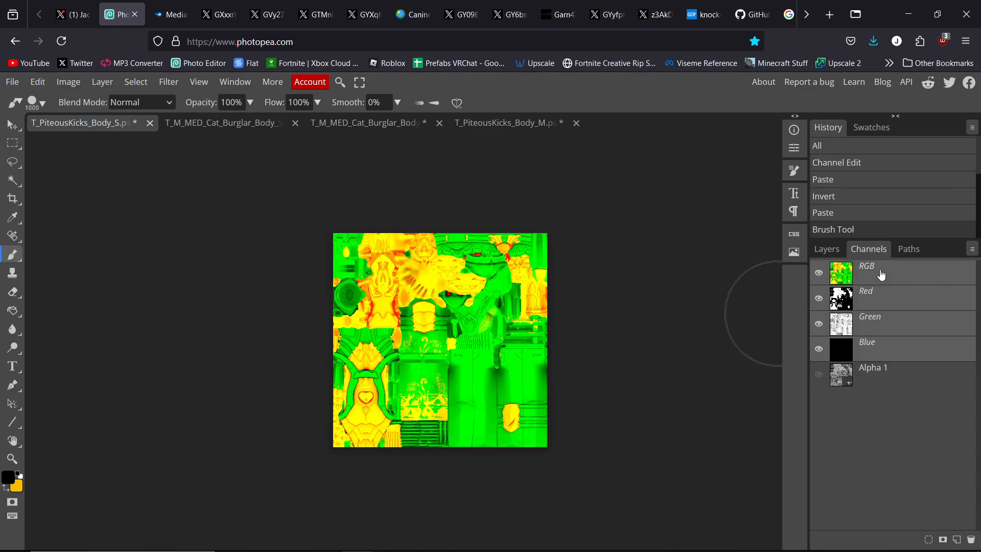
left_click(12, 460)
double_click(403, 303)
mouse_move(451, 222)
left_mouse_down()
mouse_move(475, 271)
mouse_move(433, 231)
left_mouse_up()
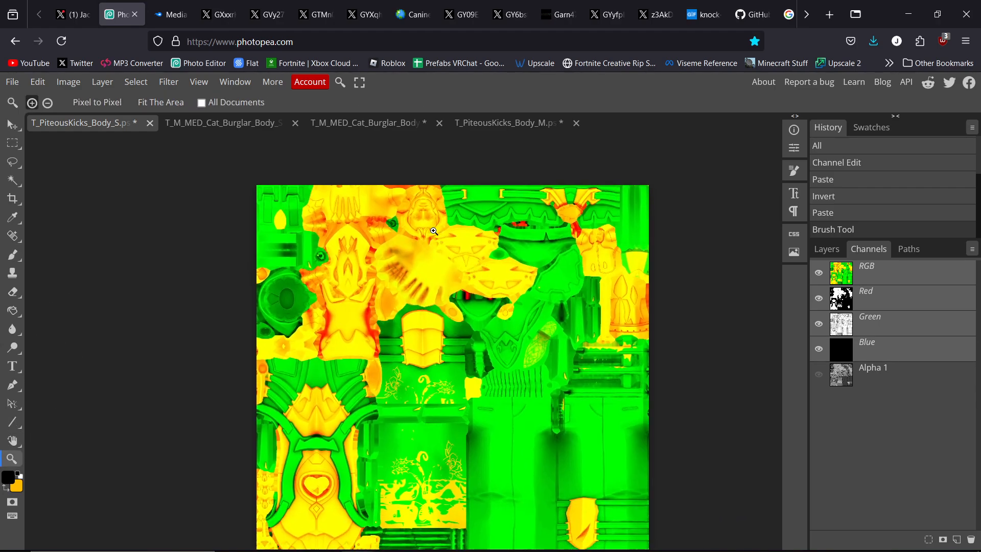
scroll(434, 232, "down", 2)
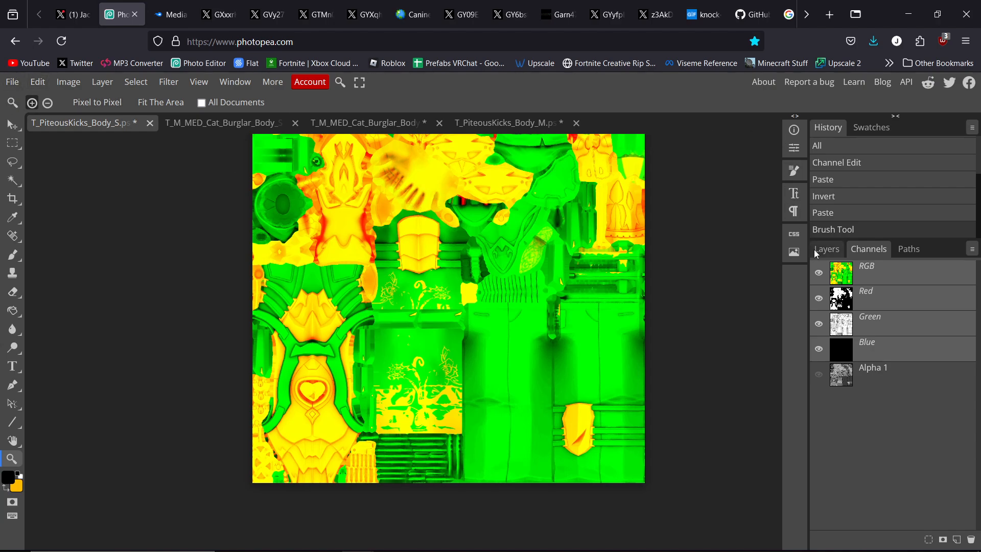
left_click(828, 250)
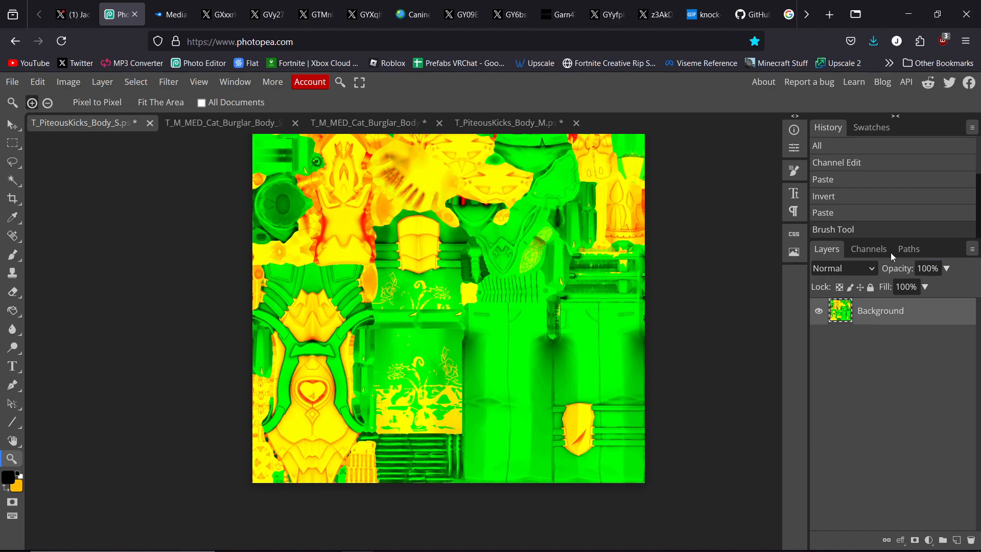
left_click(868, 249)
left_click(887, 305)
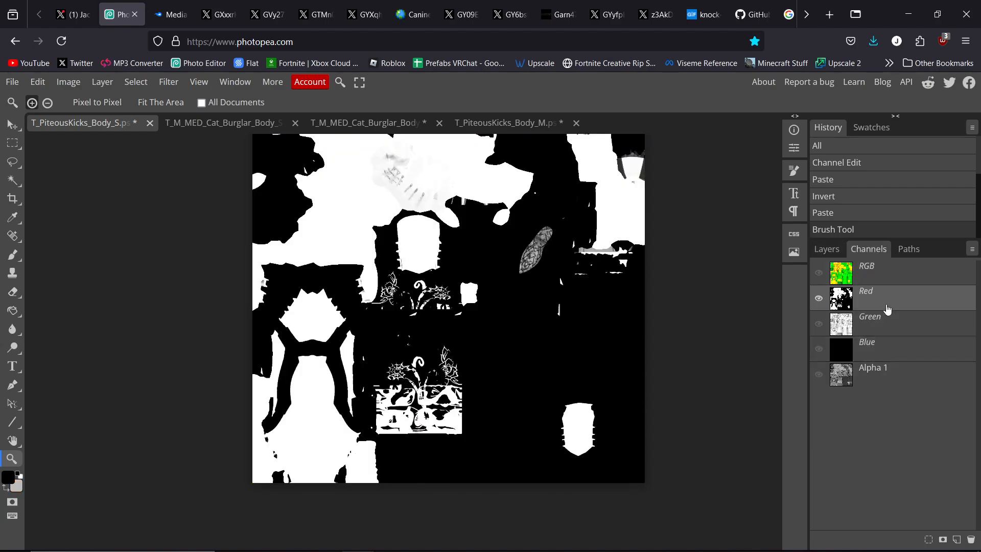
left_click(880, 326)
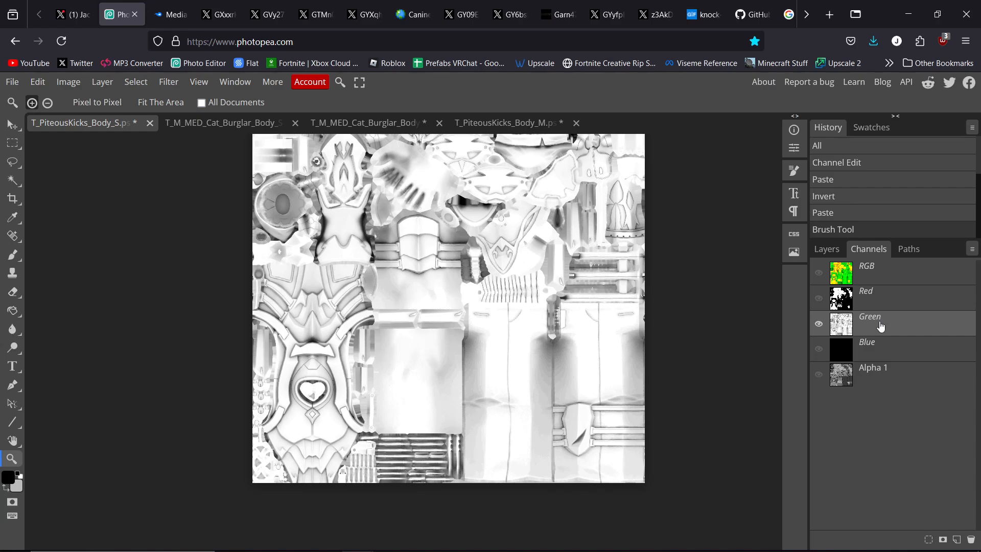
left_click(872, 373)
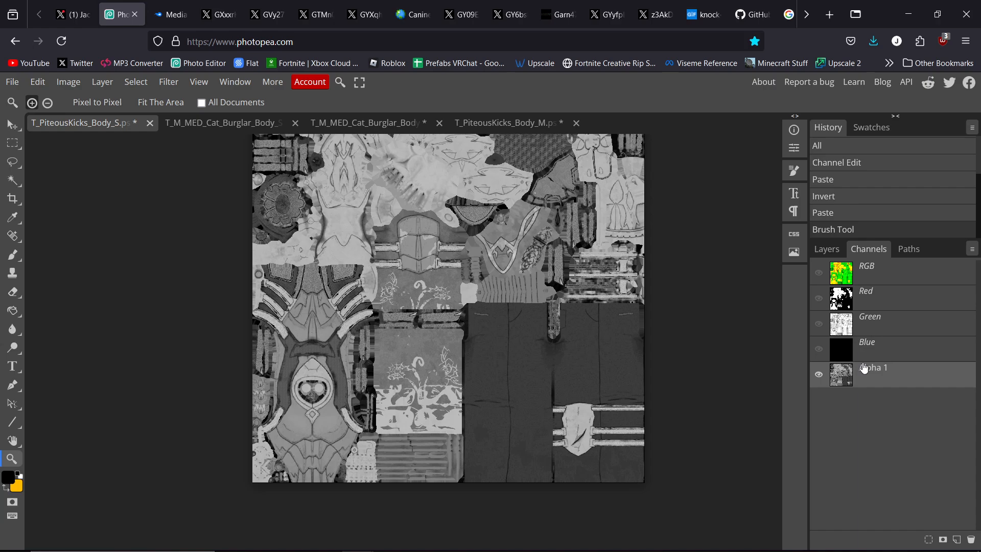
Save the repacked texture as T_PiteousKicks_Body_S.psd in the Downloads folder
left_click(12, 82)
left_click(64, 227)
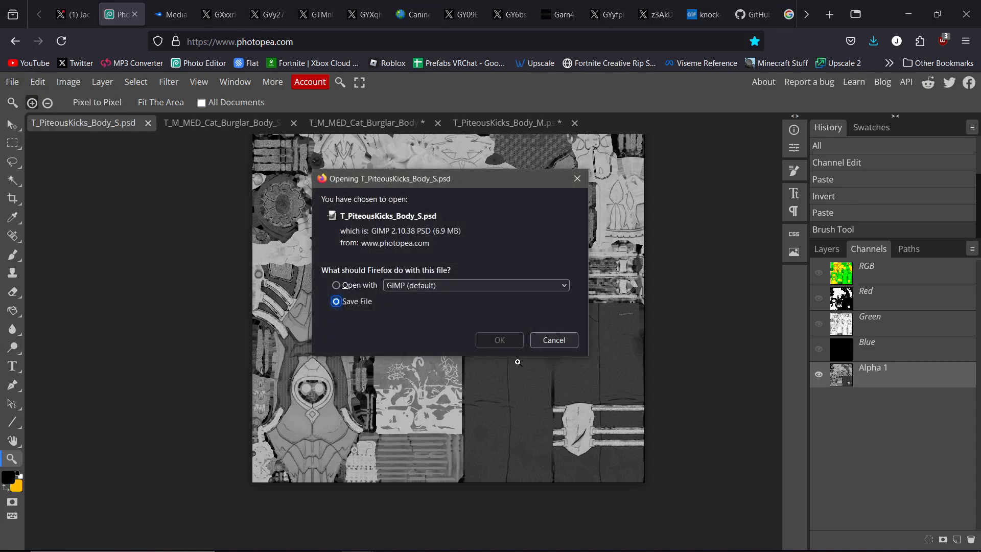
left_click(499, 340)
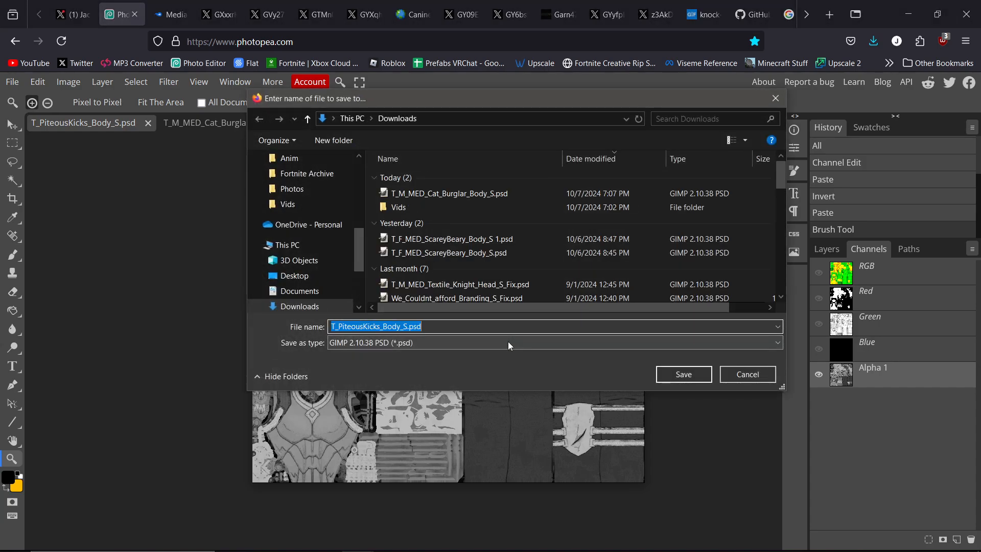
left_click(685, 378)
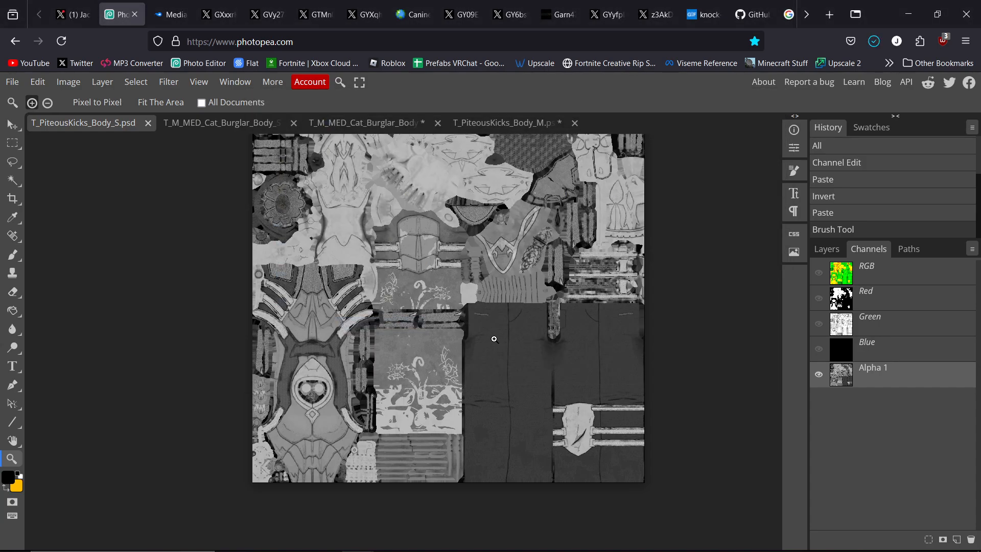
left_click(389, 539)
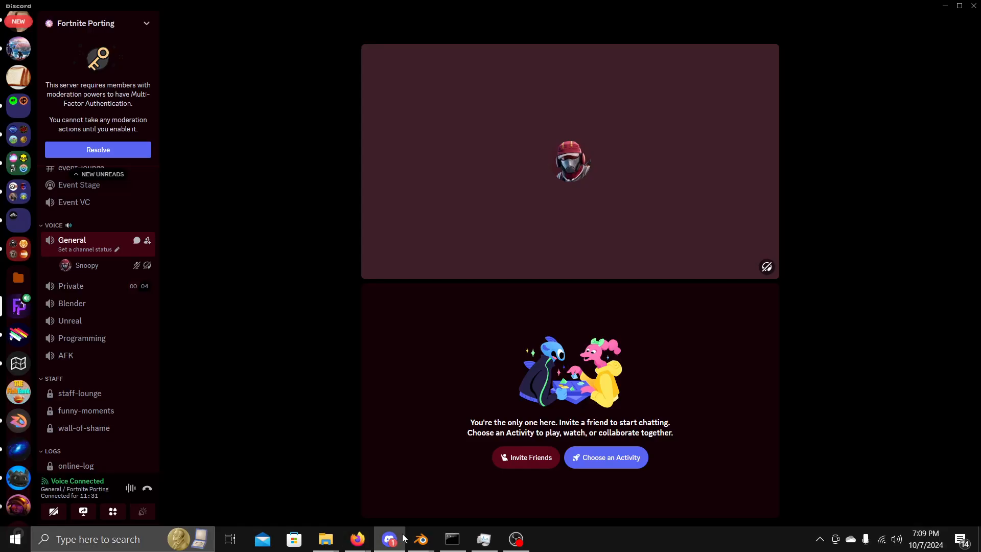